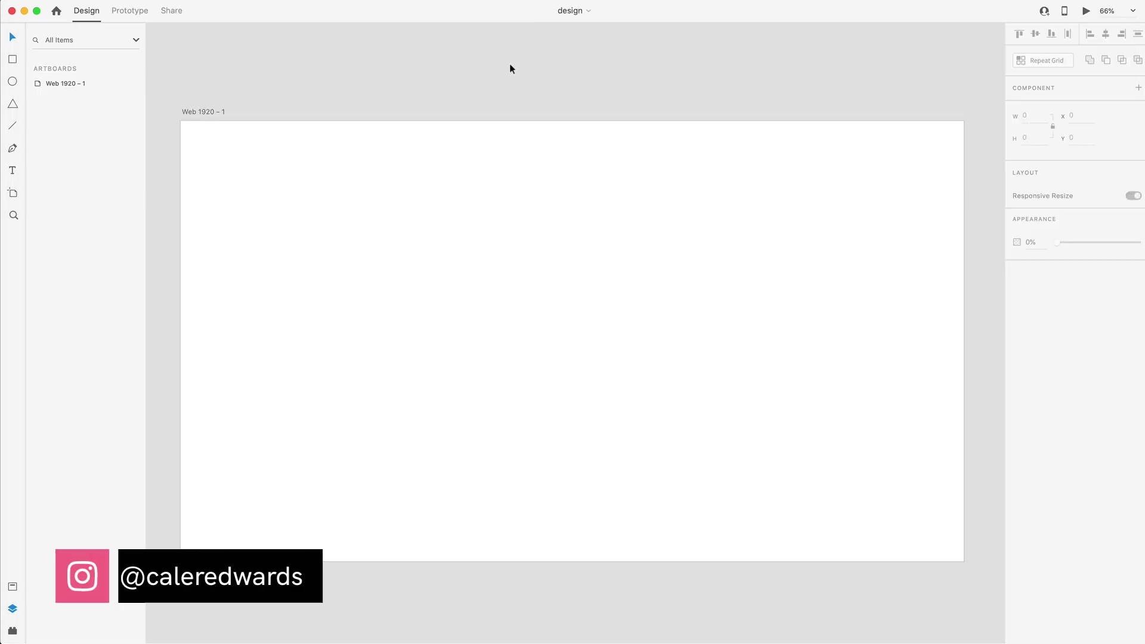
- Turn on a 12-column layout grid (16 gutter, 122 column, 140 margin) at about 10% column opacity
{"action": "left_click", "coordinate": [193, 111]}
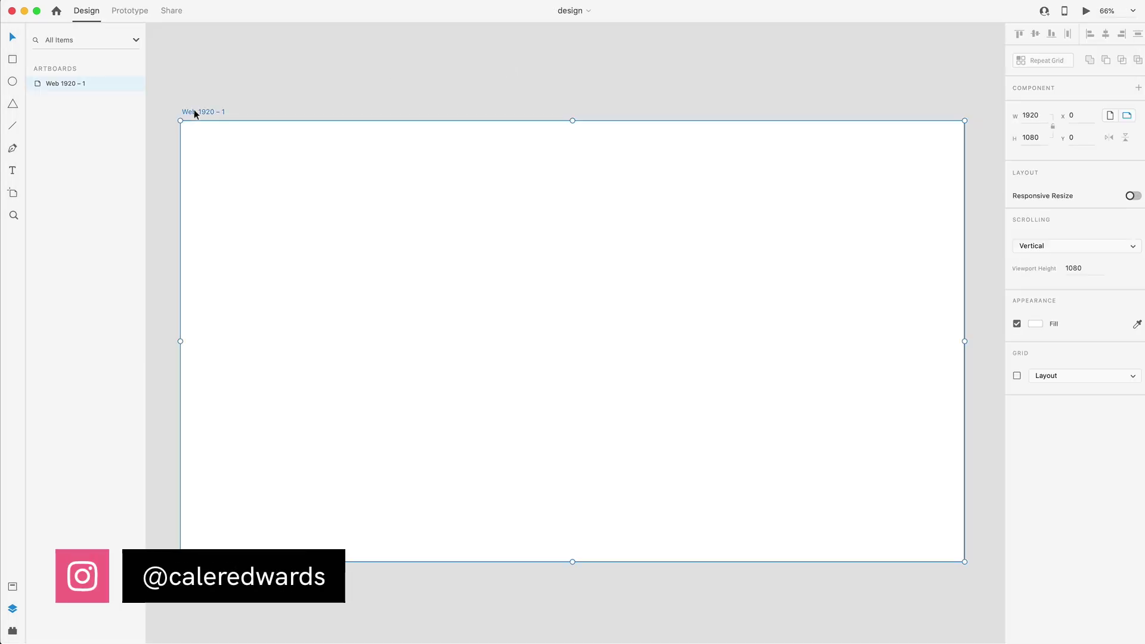
{"action": "left_click", "coordinate": [1017, 376]}
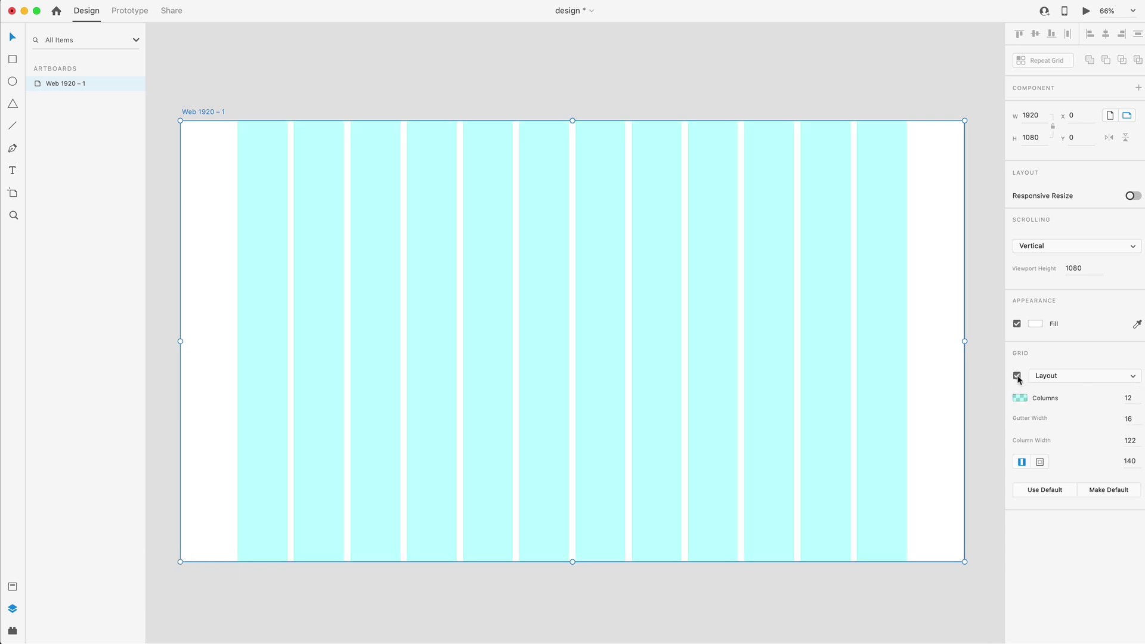
{"action": "left_click", "coordinate": [1020, 398]}
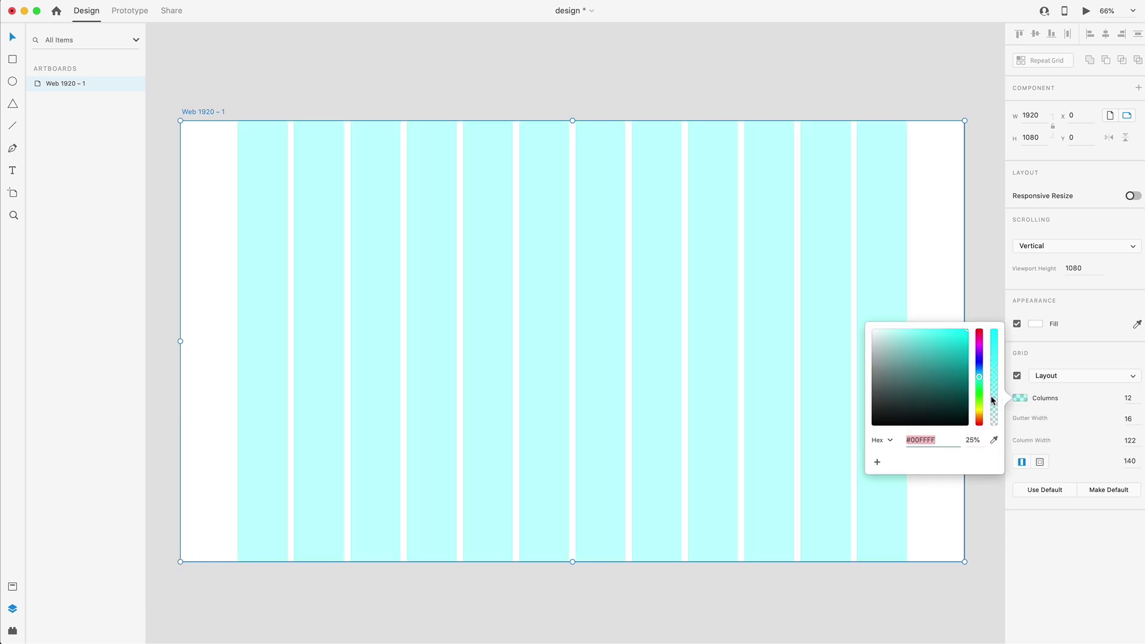
{"action": "left_click_drag", "start_coordinate": [994, 401], "coordinate": [998, 415]}
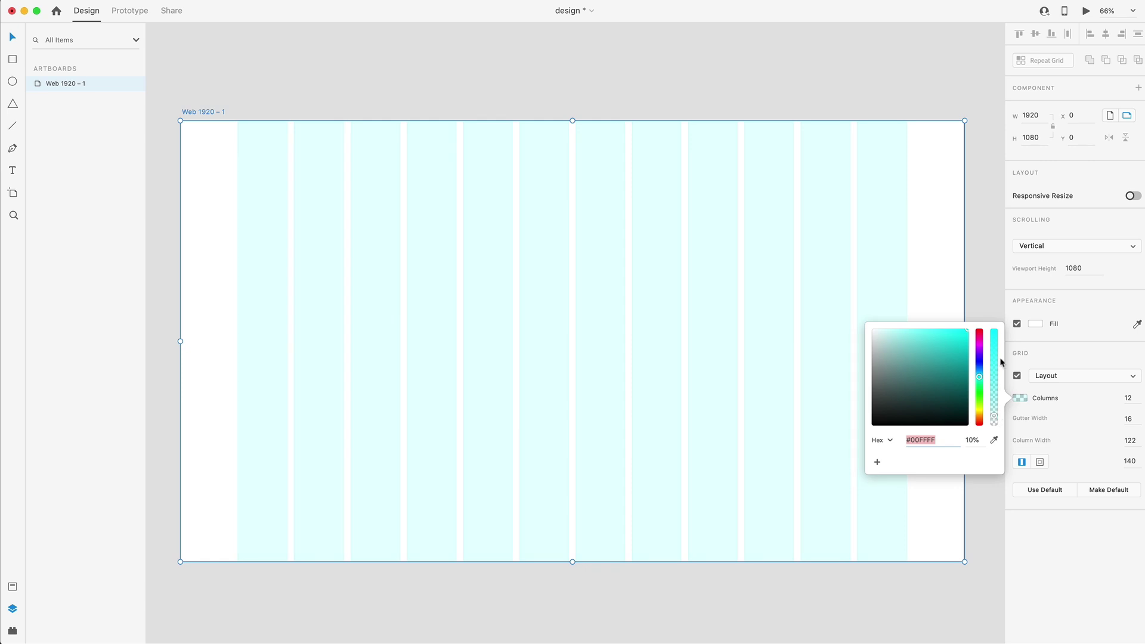
{"action": "left_click", "coordinate": [1001, 246]}
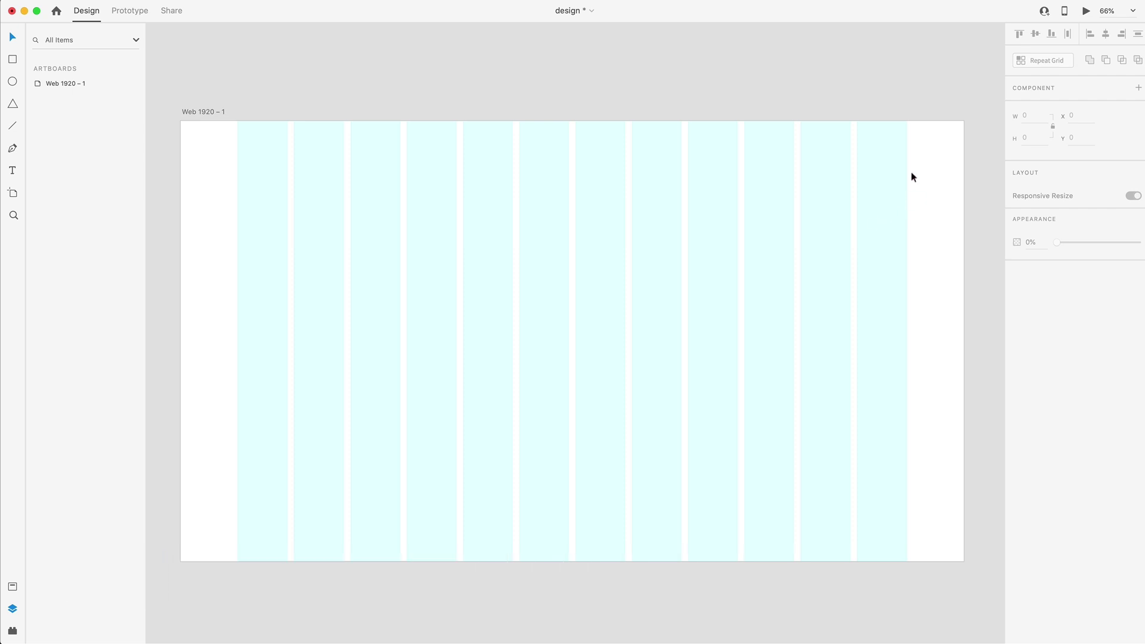
- Draw the button rectangle near the artboard top and type 'Sign Up' inside it
{"action": "scroll", "coordinate": [894, 172], "scroll_direction": "up", "scroll_amount": 5}
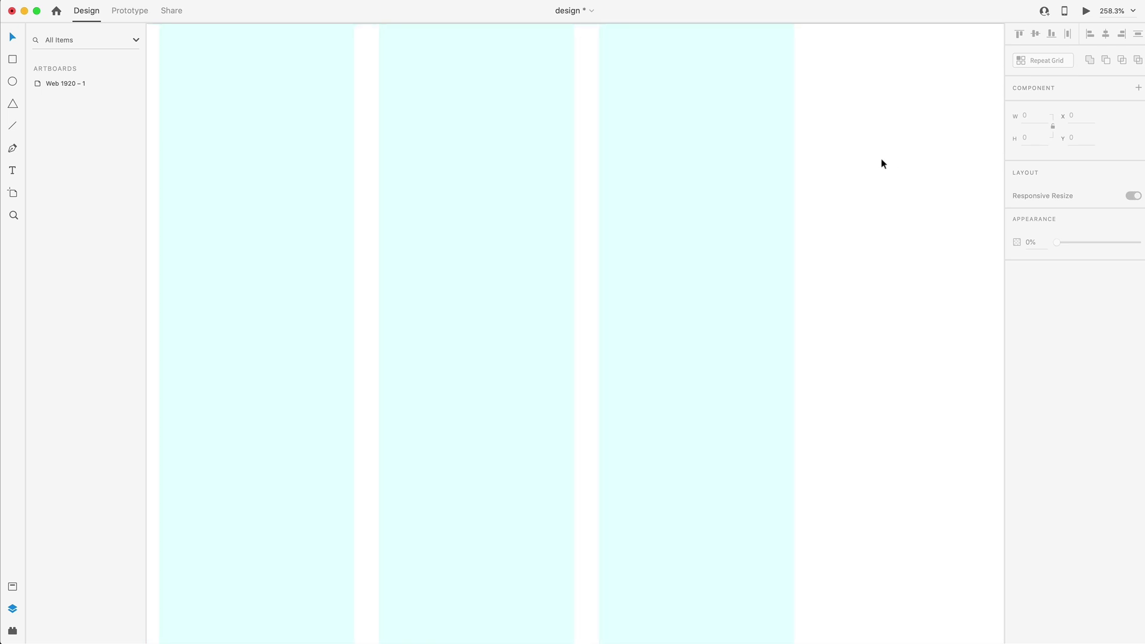
{"action": "left_click", "coordinate": [12, 59]}
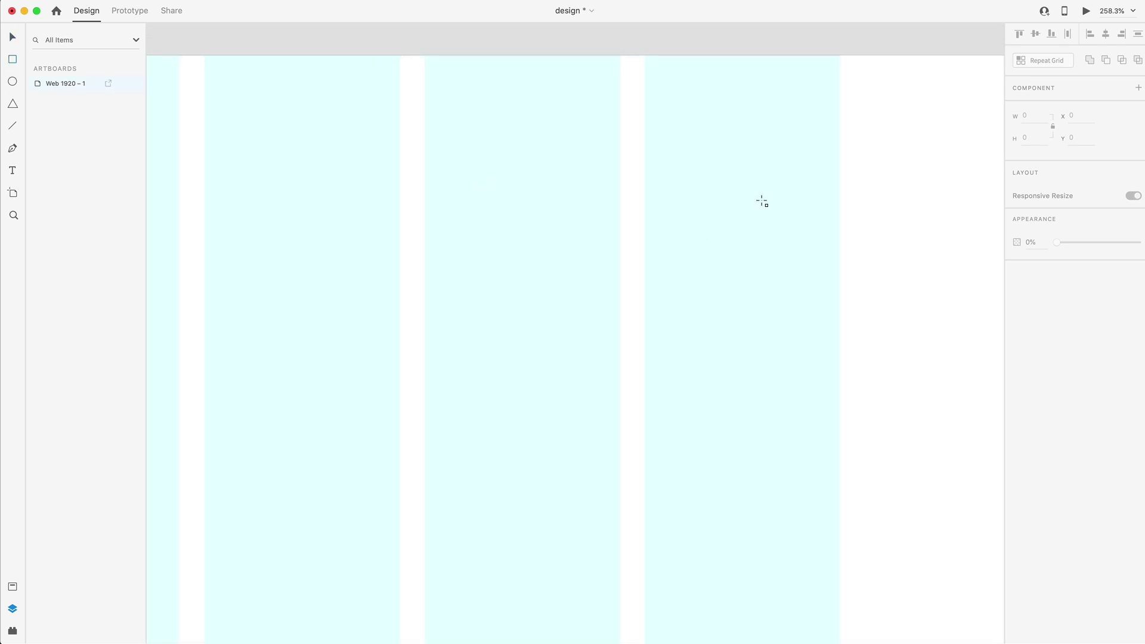
{"action": "left_click_drag", "start_coordinate": [480, 110], "coordinate": [857, 333]}
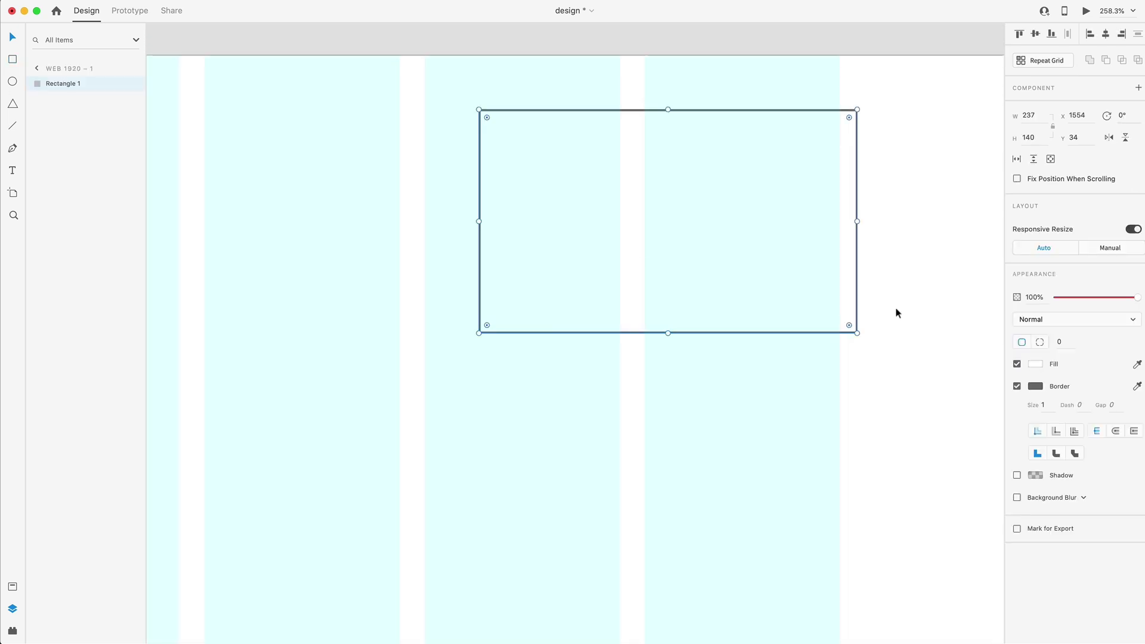
{"action": "key", "text": "t"}
{"action": "left_click", "coordinate": [661, 218]}
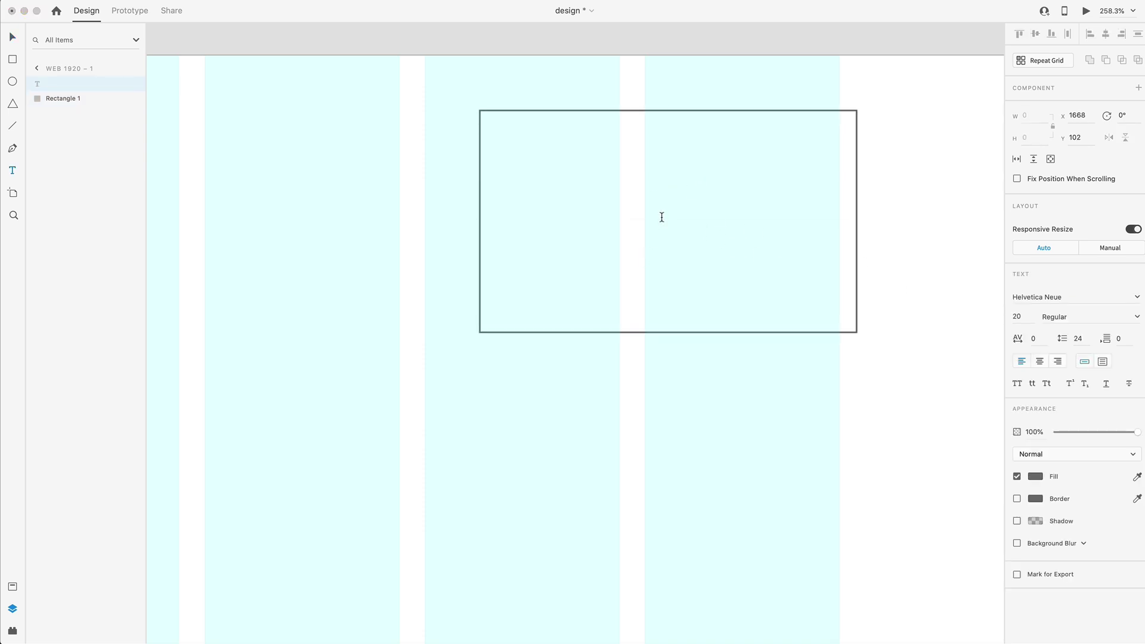
{"action": "type", "text": "Sign Up"}
{"action": "key", "text": "Escape"}
- Style the Sign Up text as Roboto Medium, centre-aligned and all uppercase
{"action": "left_click", "coordinate": [1071, 300]}
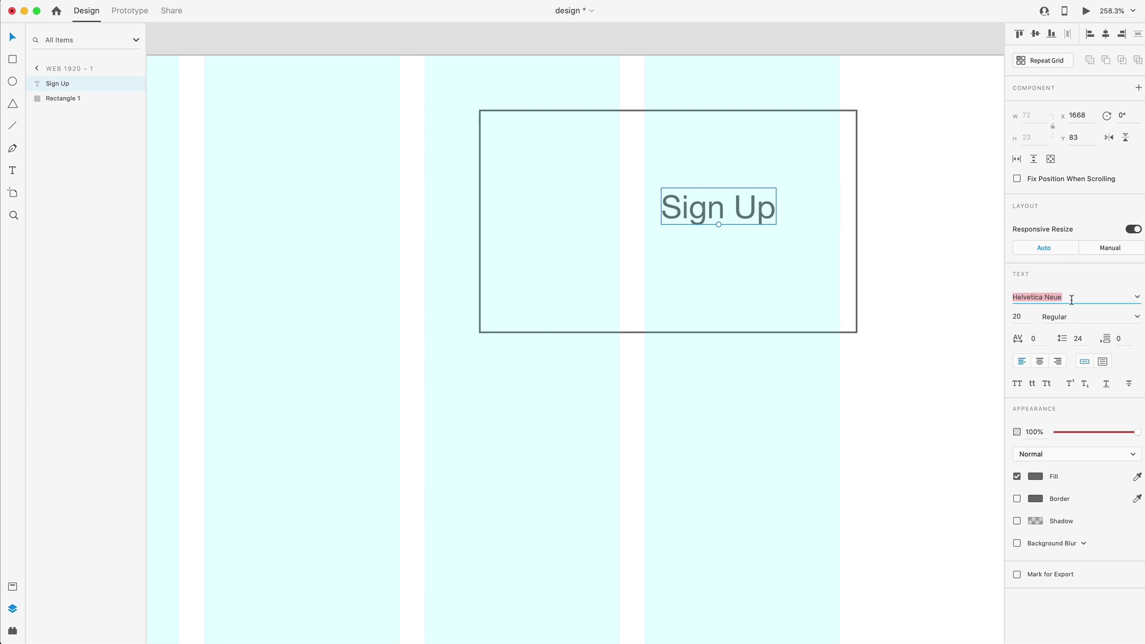
{"action": "type", "text": "Roboto"}
{"action": "key", "text": "Return"}
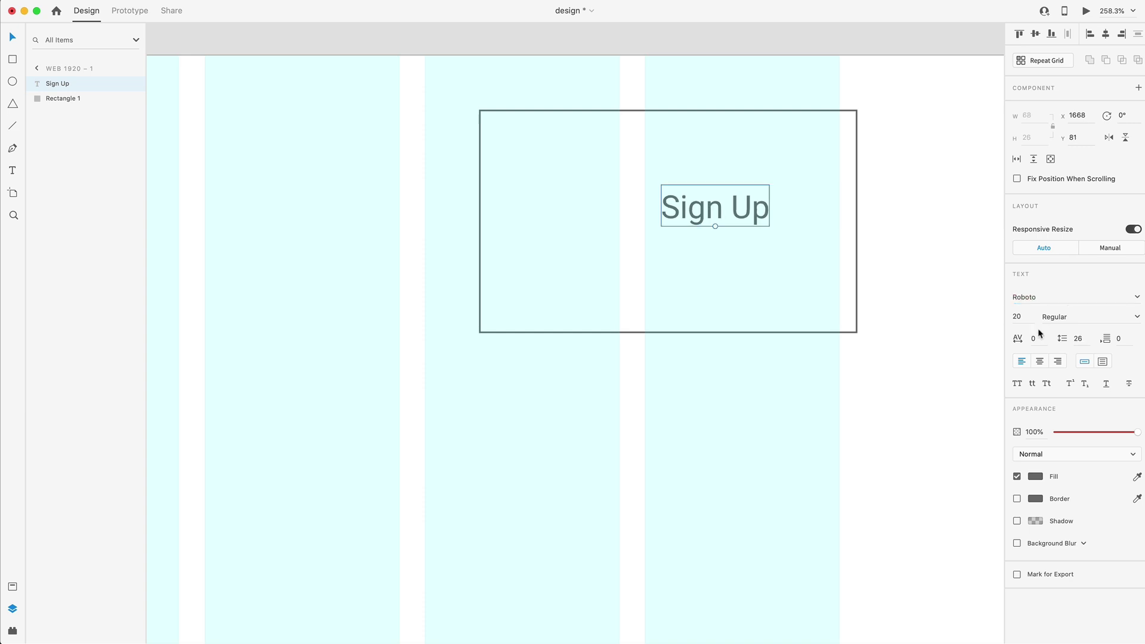
{"action": "left_click", "coordinate": [1068, 317]}
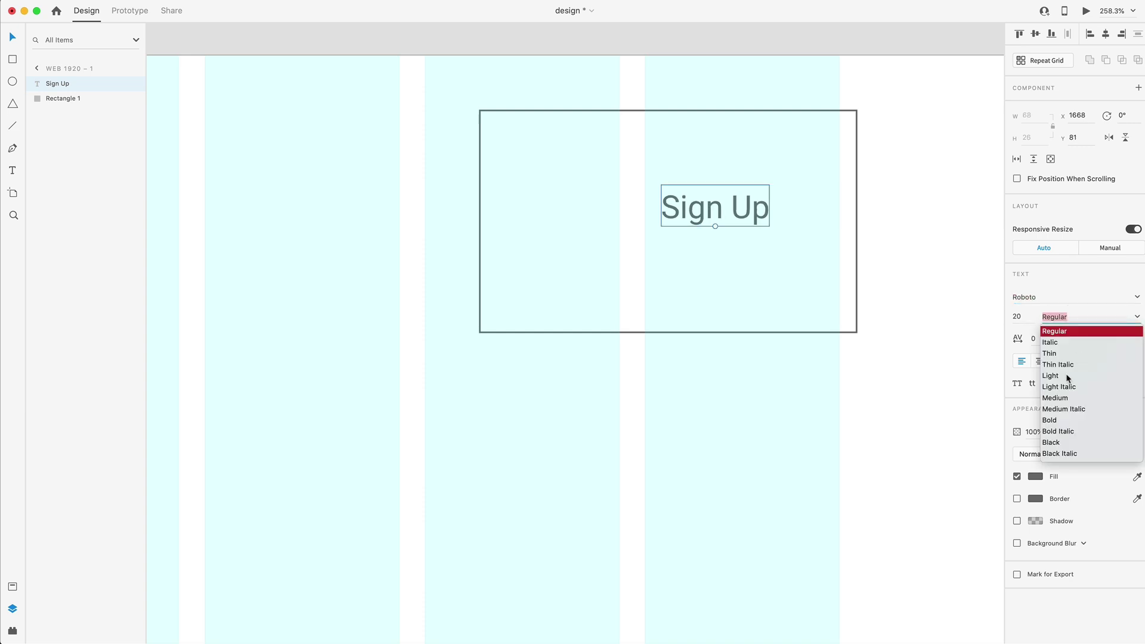
{"action": "left_click", "coordinate": [1058, 396]}
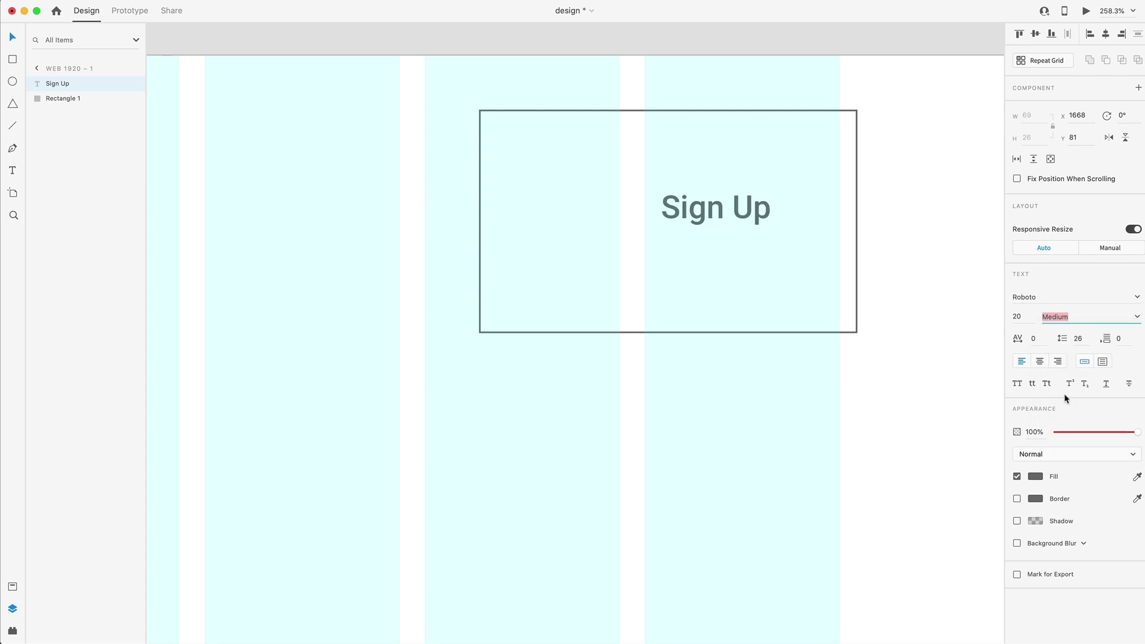
{"action": "left_click", "coordinate": [1040, 361]}
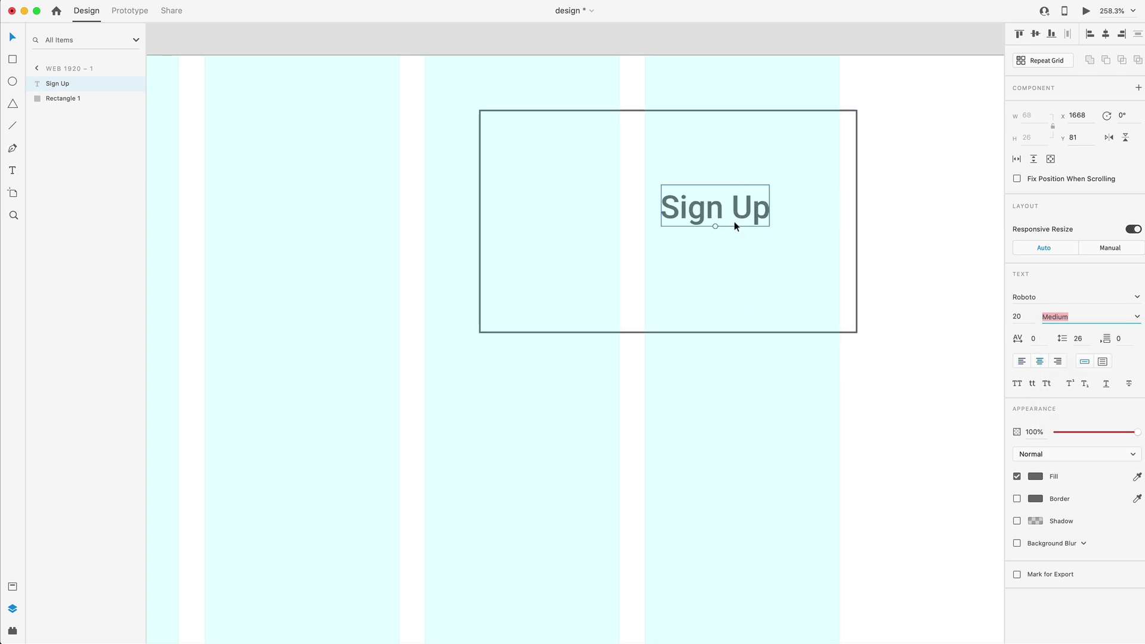
{"action": "left_click", "coordinate": [1017, 385]}
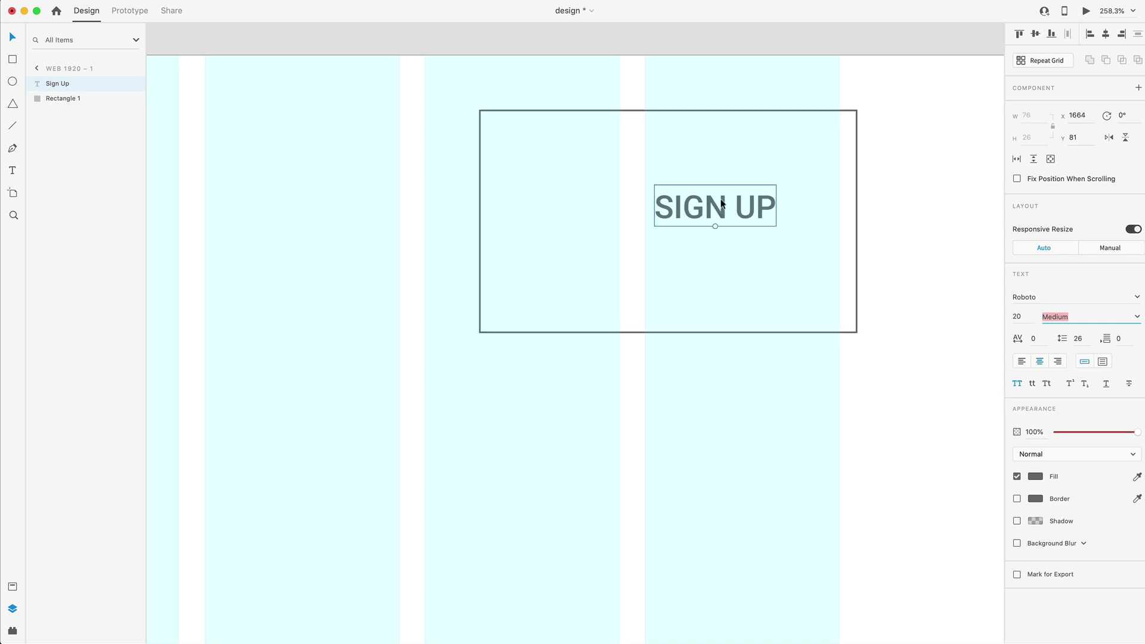
- Centre the text in the rectangle vertically and horizontally, then group them
{"action": "left_click", "coordinate": [743, 149], "text": "shift"}
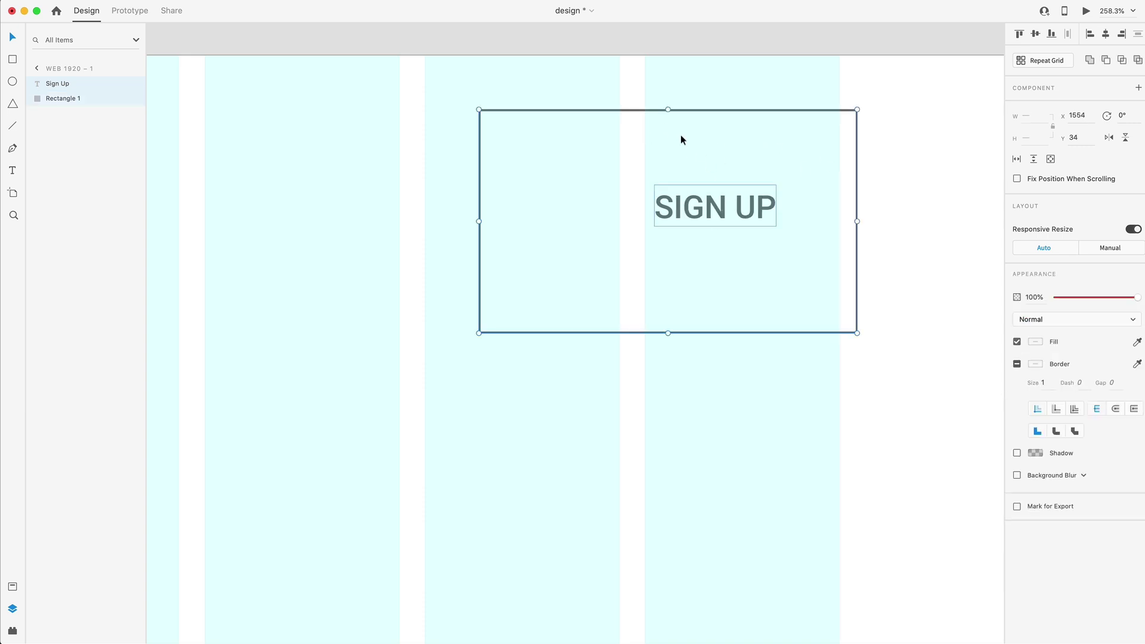
{"action": "left_click", "coordinate": [1036, 34]}
{"action": "left_click", "coordinate": [1109, 40]}
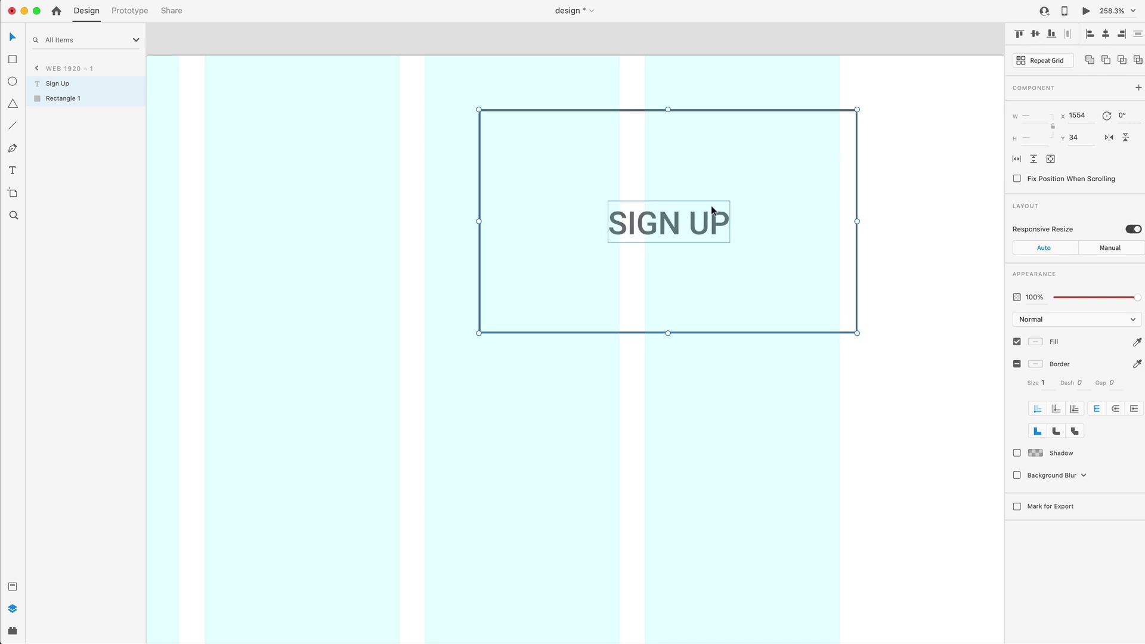
{"action": "key", "text": "super+g"}
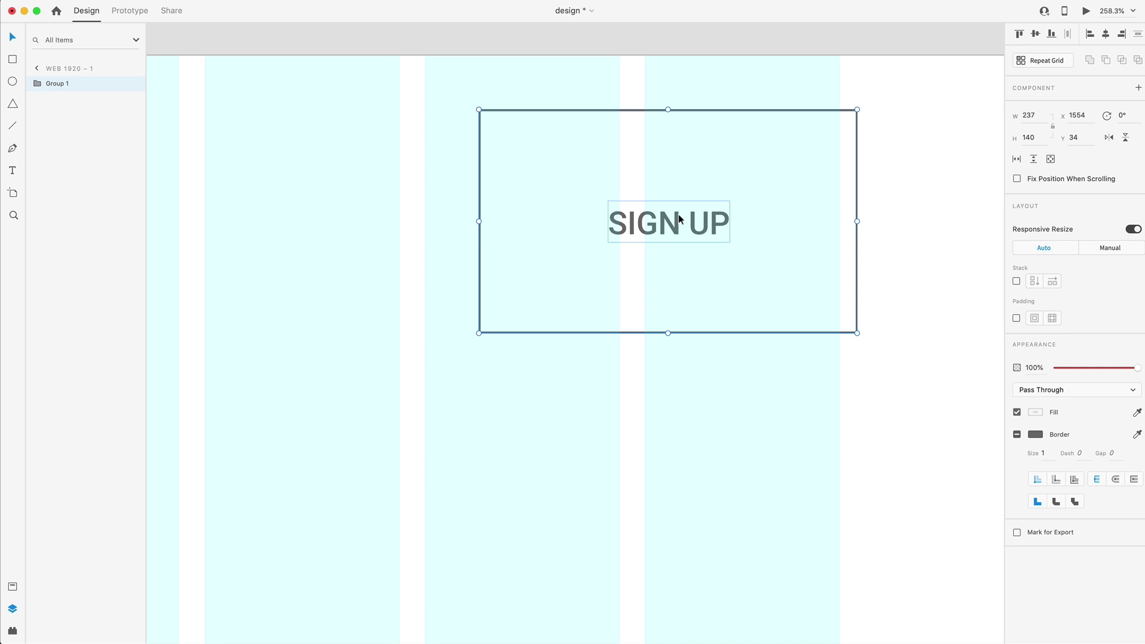
- Set the button's padding to 22 top/bottom and 30 left/right (136 × 70), then nudge it toward the top-right
{"action": "left_click", "coordinate": [1016, 319]}
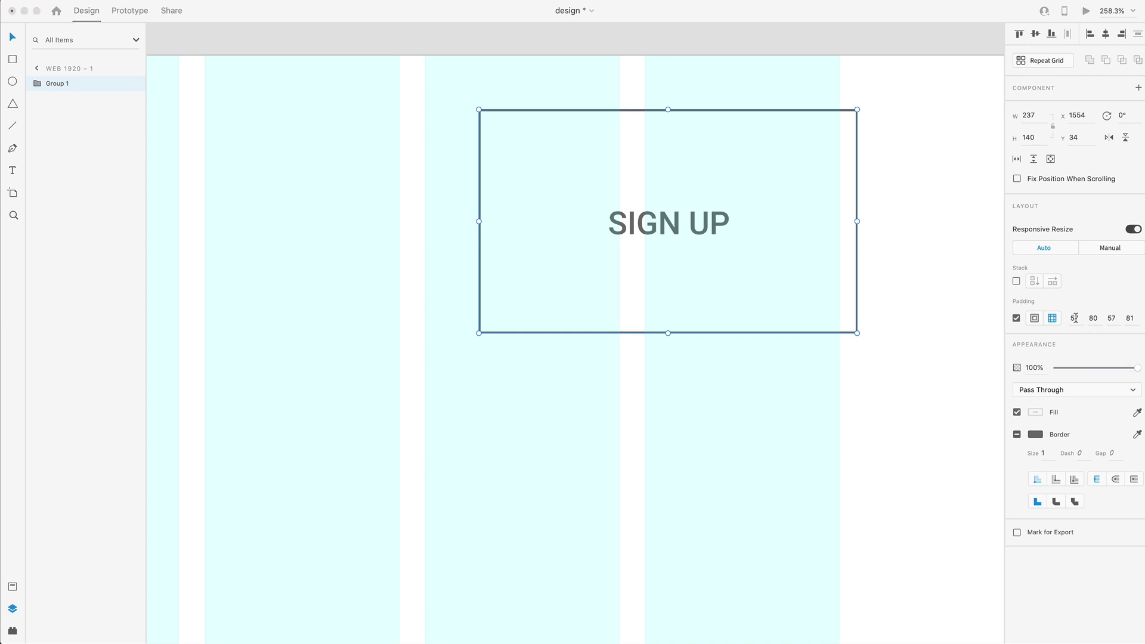
{"action": "left_click", "coordinate": [1074, 318]}
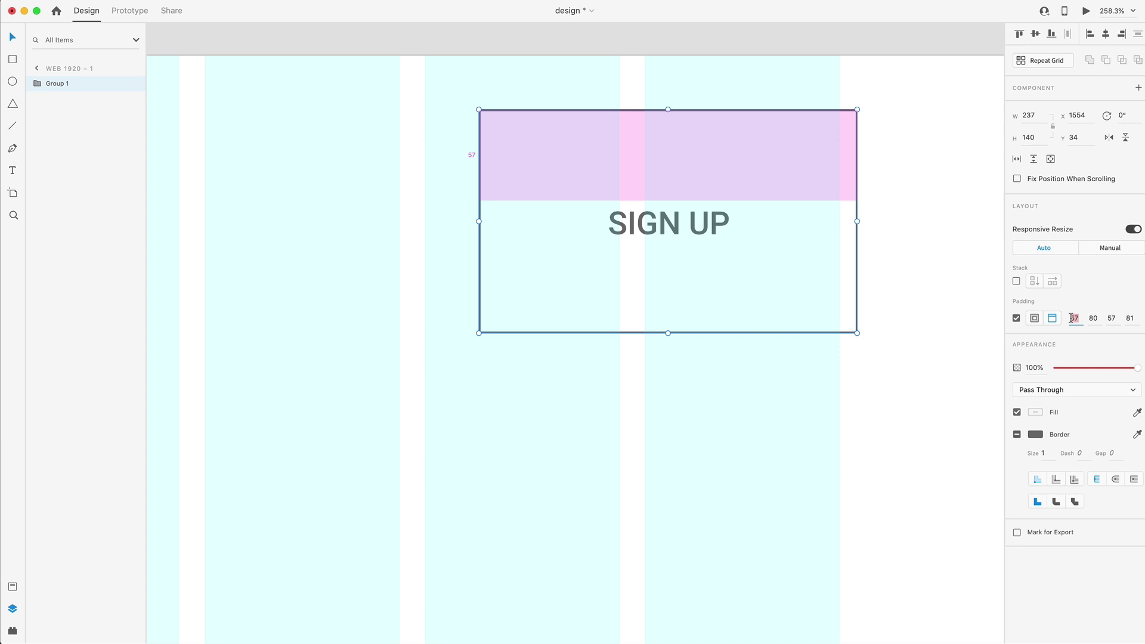
{"action": "type", "text": "22"}
{"action": "left_click", "coordinate": [1111, 319]}
{"action": "type", "text": "2"}
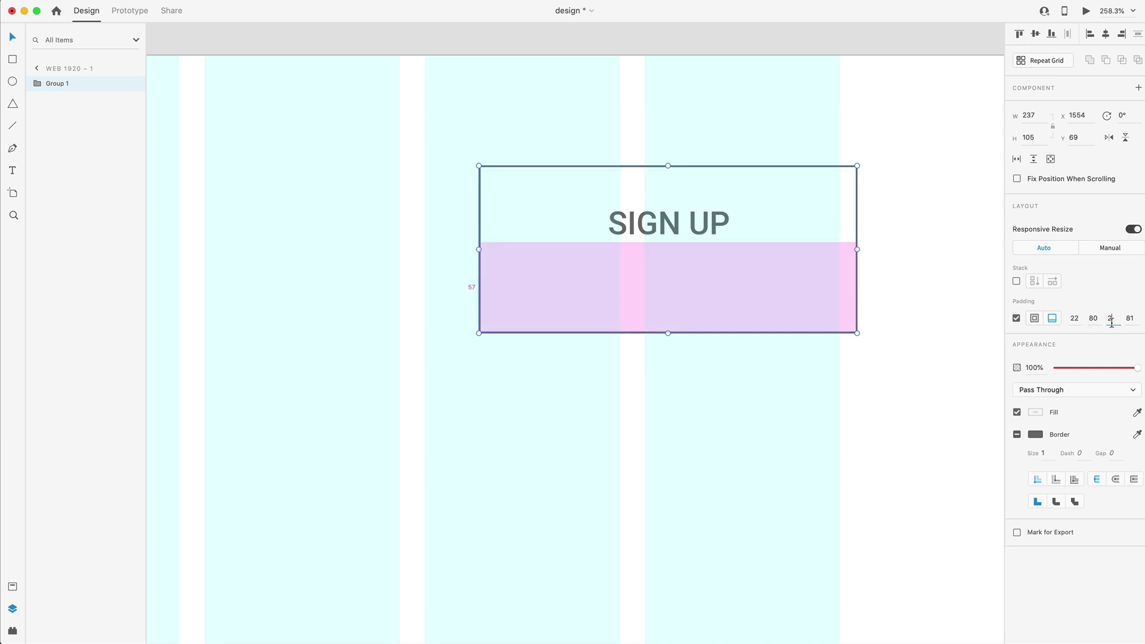
{"action": "type", "text": "2"}
{"action": "left_click", "coordinate": [1093, 318]}
{"action": "type", "text": "3"}
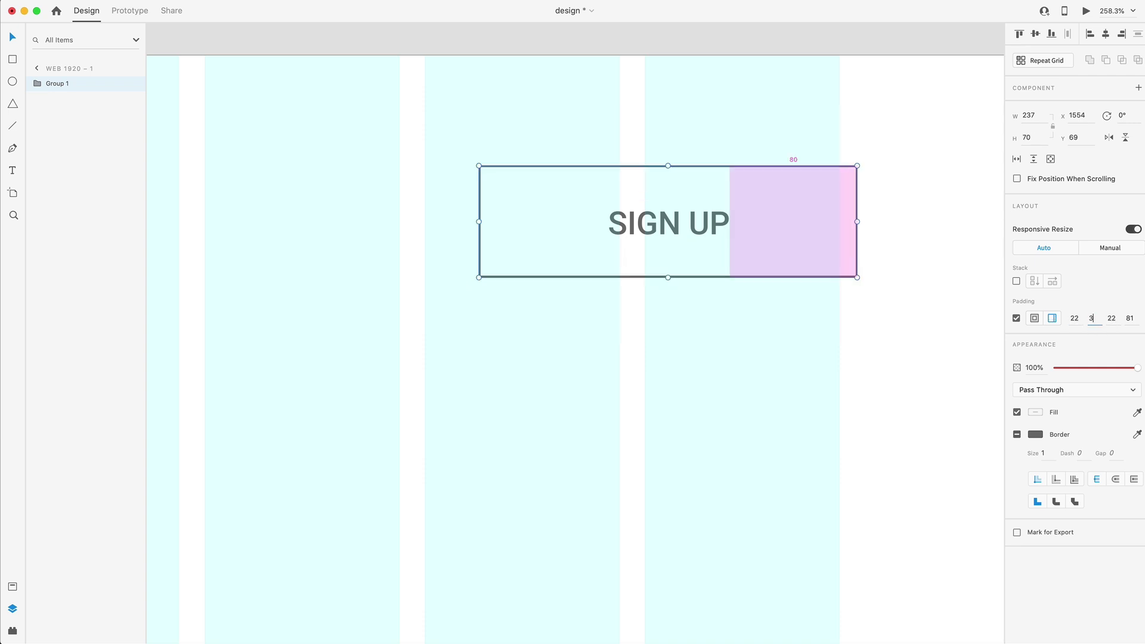
{"action": "type", "text": "0"}
{"action": "left_click", "coordinate": [1131, 317]}
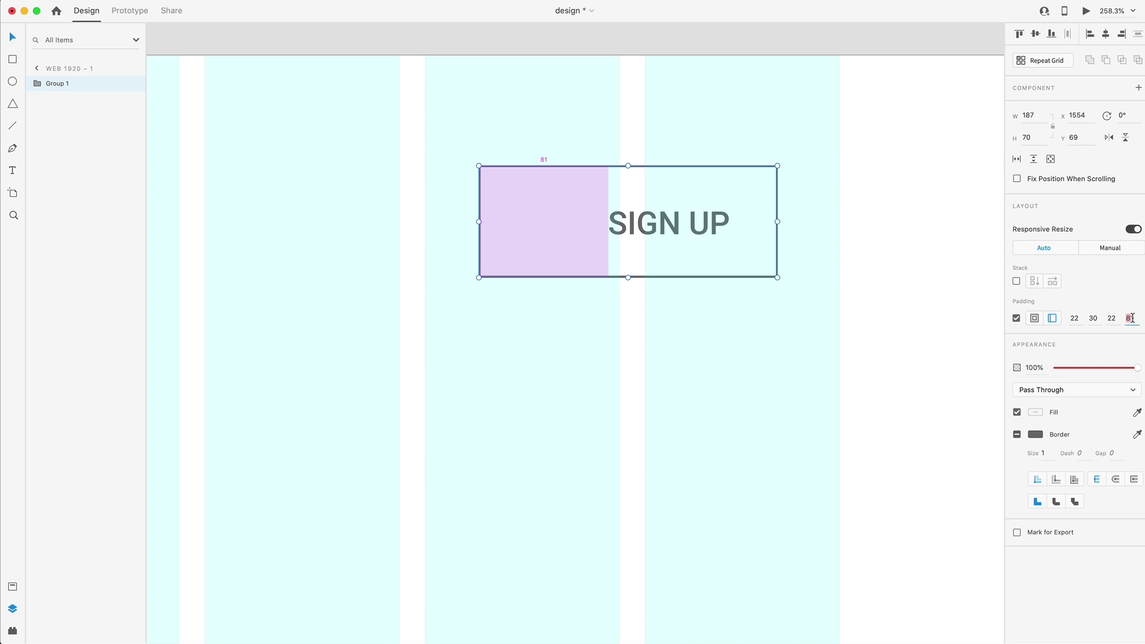
{"action": "type", "text": "30"}
{"action": "key", "text": "Return"}
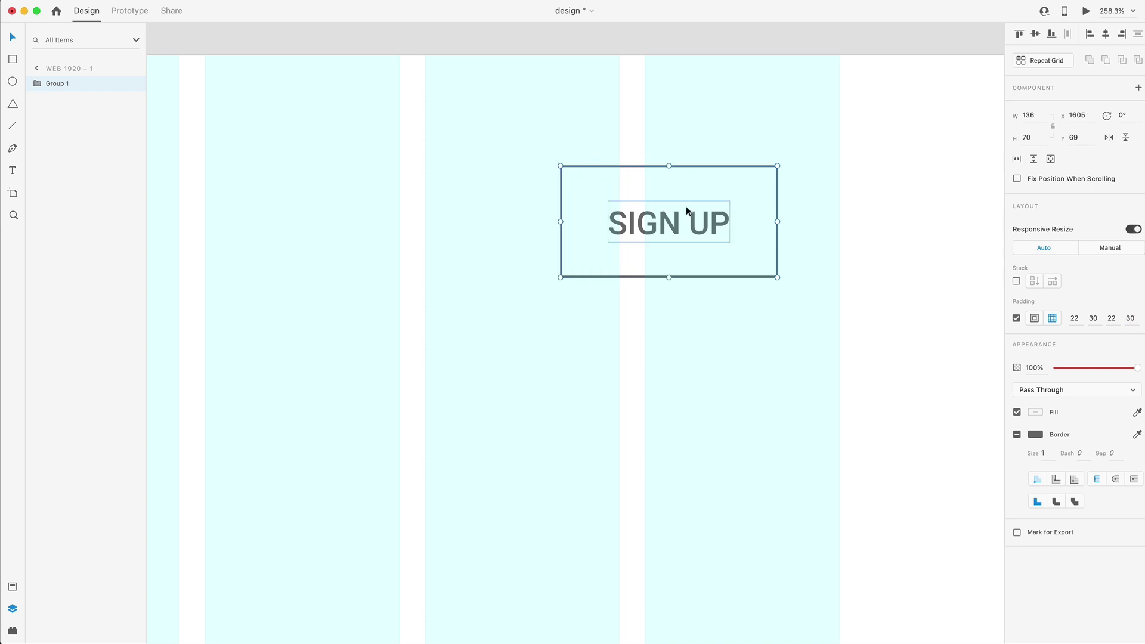
{"action": "left_click_drag", "start_coordinate": [779, 217], "coordinate": [795, 207]}
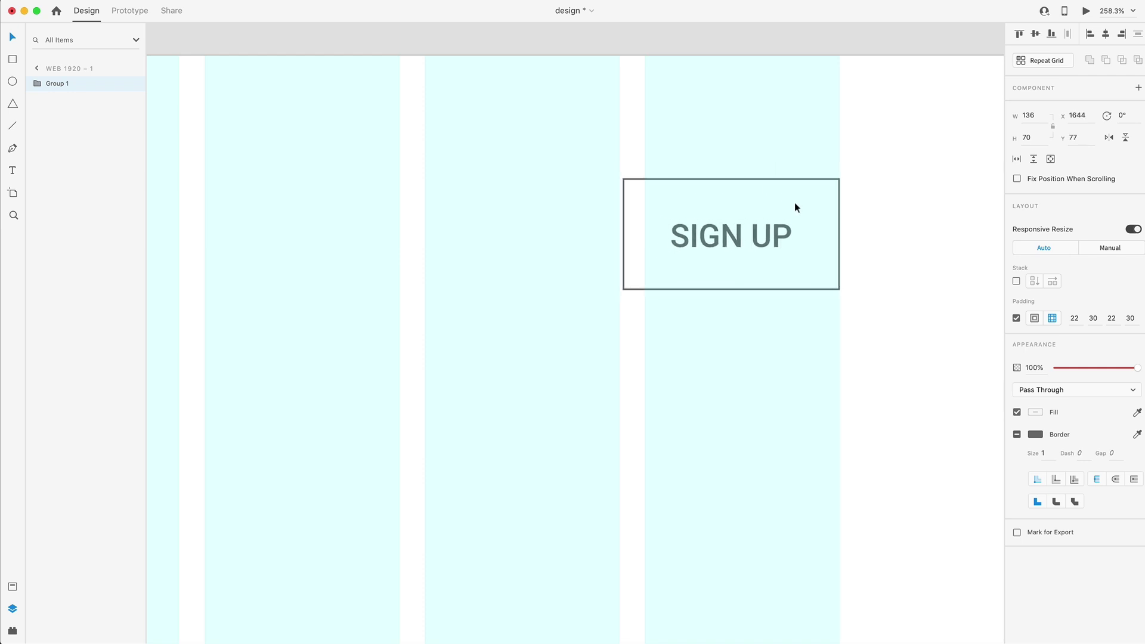
- Add a new Regular-weight text layer to the left of the SIGN UP button
{"action": "left_click", "coordinate": [859, 234]}
{"action": "key", "text": "super+0"}
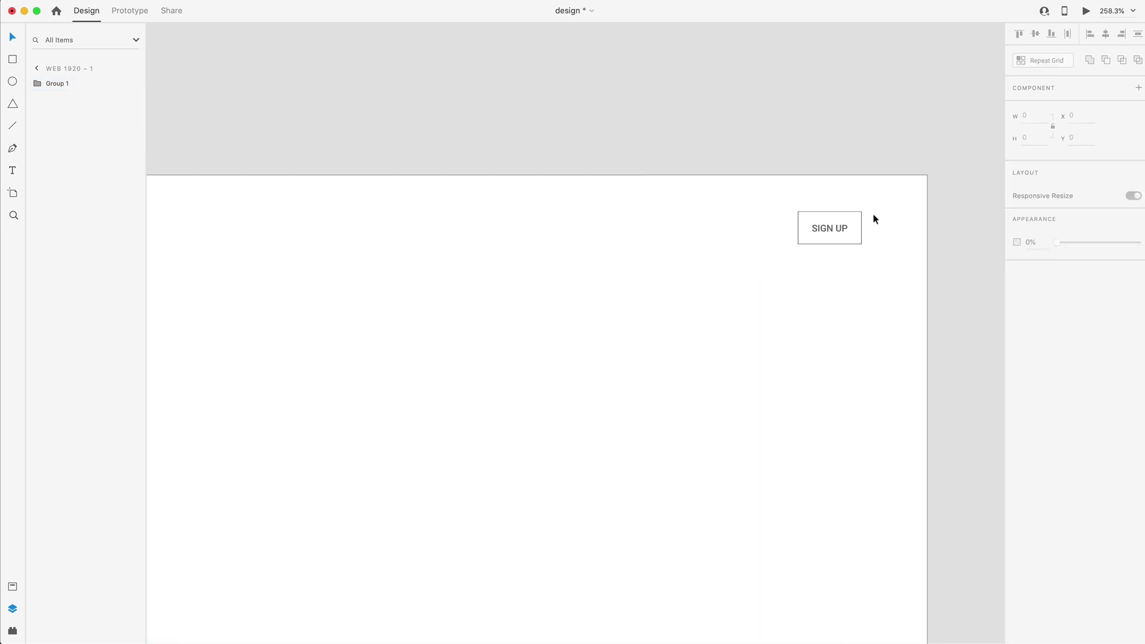
{"action": "scroll", "coordinate": [843, 244], "scroll_direction": "up", "scroll_amount": 5}
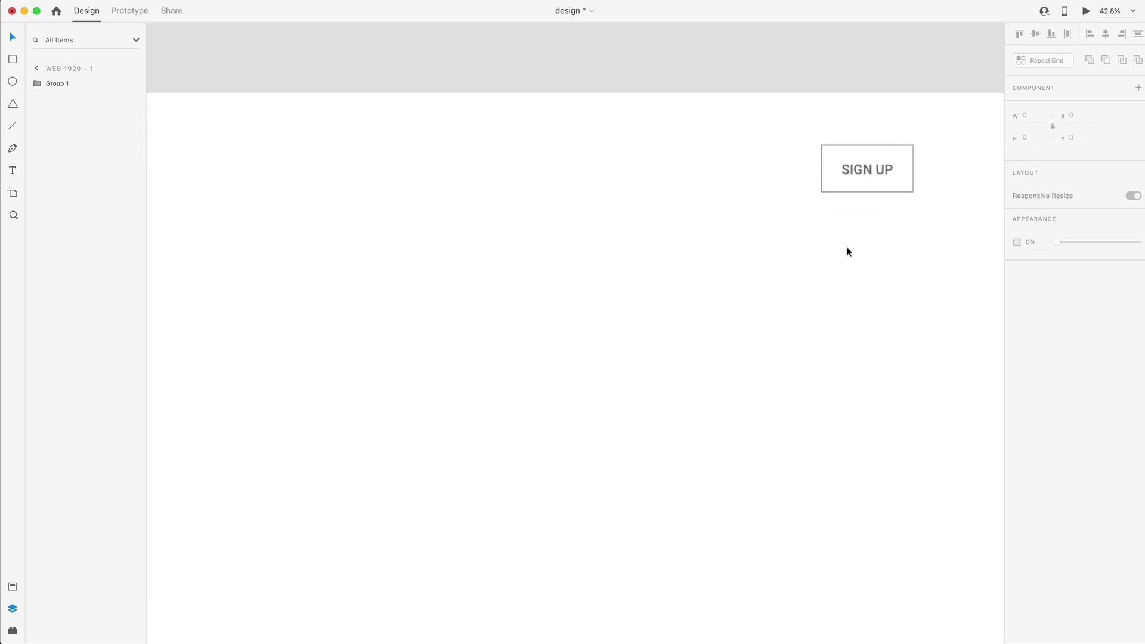
{"action": "key", "text": "t"}
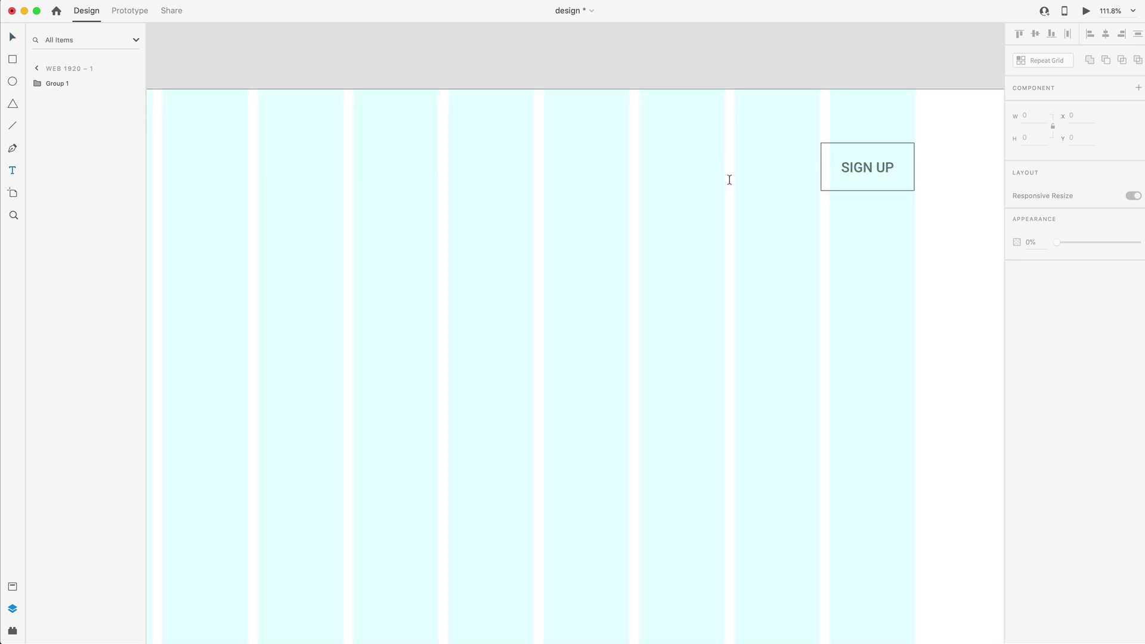
{"action": "left_click", "coordinate": [729, 177]}
{"action": "type", "text": "aksldjf"}
{"action": "key", "text": "Escape"}
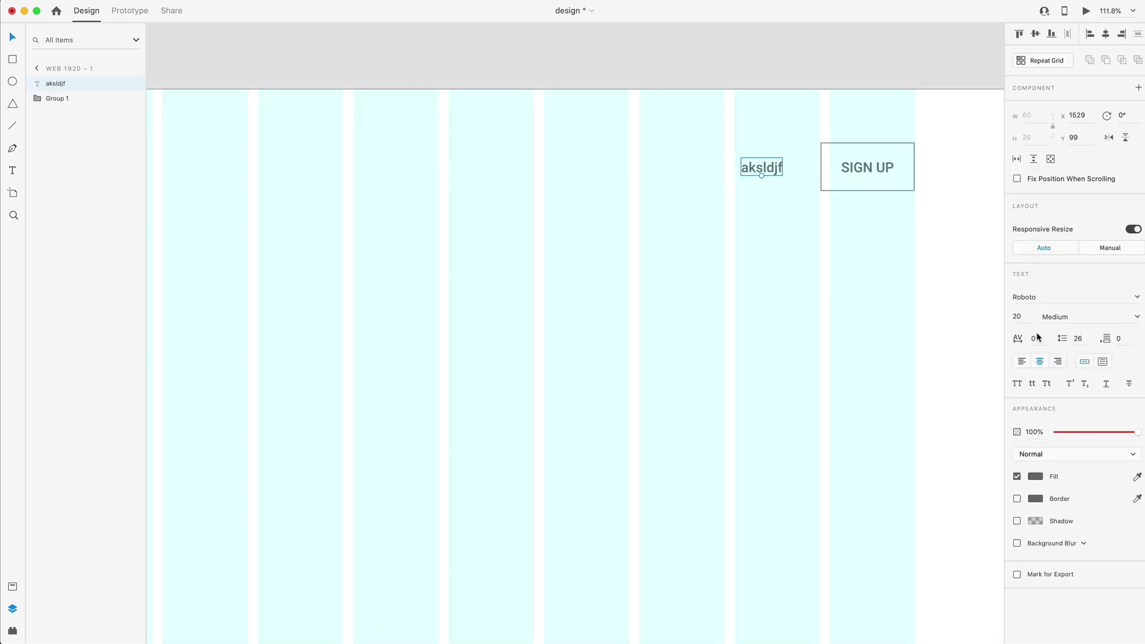
{"action": "left_click", "coordinate": [1074, 317]}
{"action": "left_click", "coordinate": [1067, 327]}
- Retype the label as 'Templates', right-align it and move it left of SIGN UP
{"action": "left_click", "coordinate": [767, 169]}
{"action": "double_click", "coordinate": [769, 172]}
{"action": "type", "text": "Templates"}
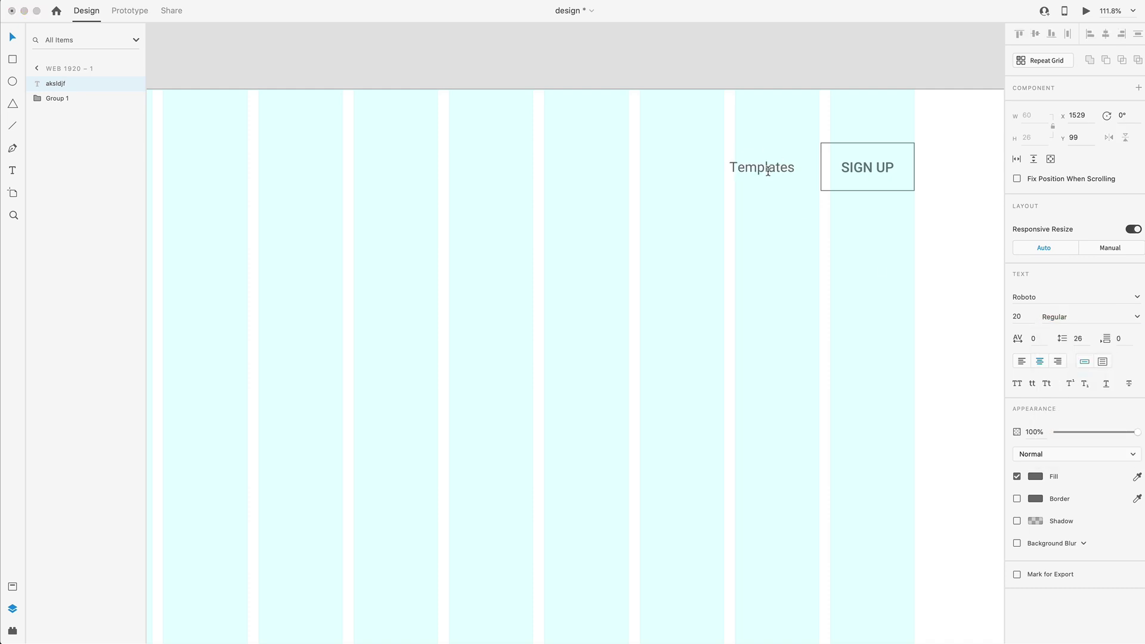
{"action": "left_click", "coordinate": [12, 37]}
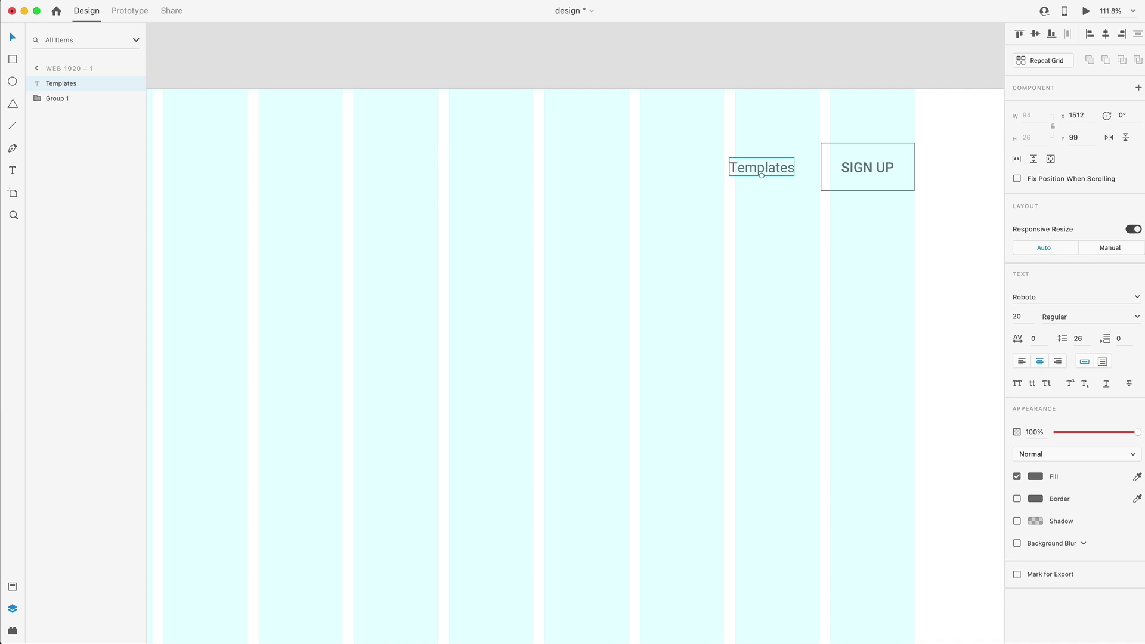
{"action": "left_click", "coordinate": [1057, 361]}
{"action": "left_click_drag", "start_coordinate": [774, 167], "coordinate": [658, 169]}
{"action": "scroll", "coordinate": [776, 191], "scroll_direction": "left", "scroll_amount": 4}
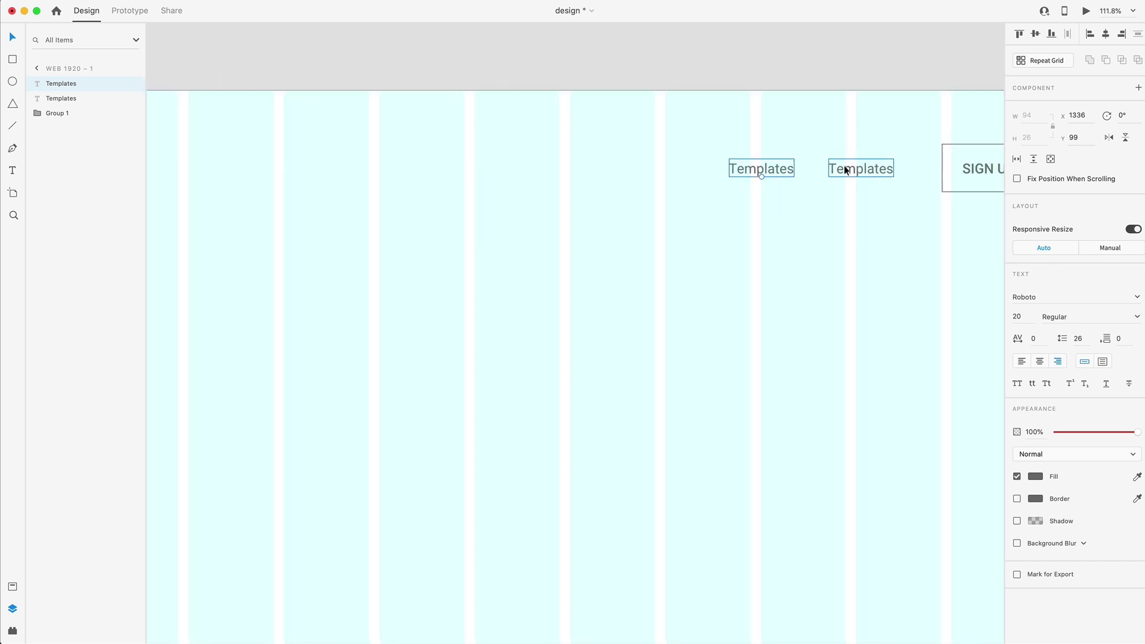
{"action": "left_click", "coordinate": [844, 170]}
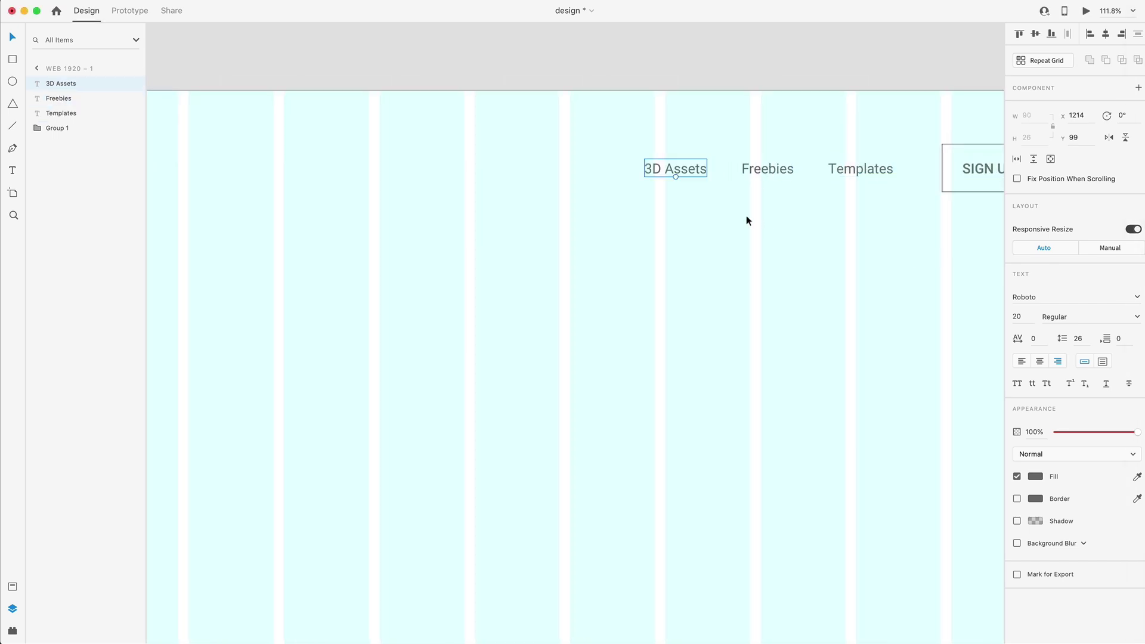
{"action": "scroll", "coordinate": [776, 221], "scroll_direction": "down", "scroll_amount": 2}
- Show the layout grid and duplicate the 3D Assets label to the header's left side
{"action": "left_click", "coordinate": [805, 234]}
{"action": "scroll", "coordinate": [826, 235], "scroll_direction": "down", "scroll_amount": 5}
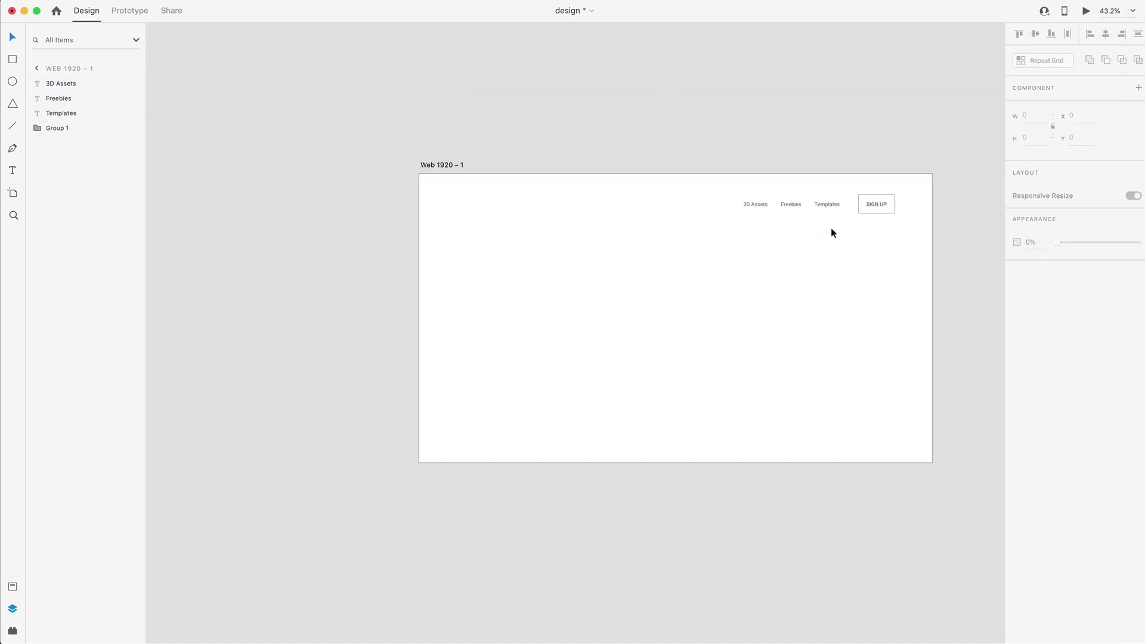
{"action": "scroll", "coordinate": [817, 218], "scroll_direction": "right", "scroll_amount": 2}
{"action": "key", "text": "super+shift+apostrophe"}
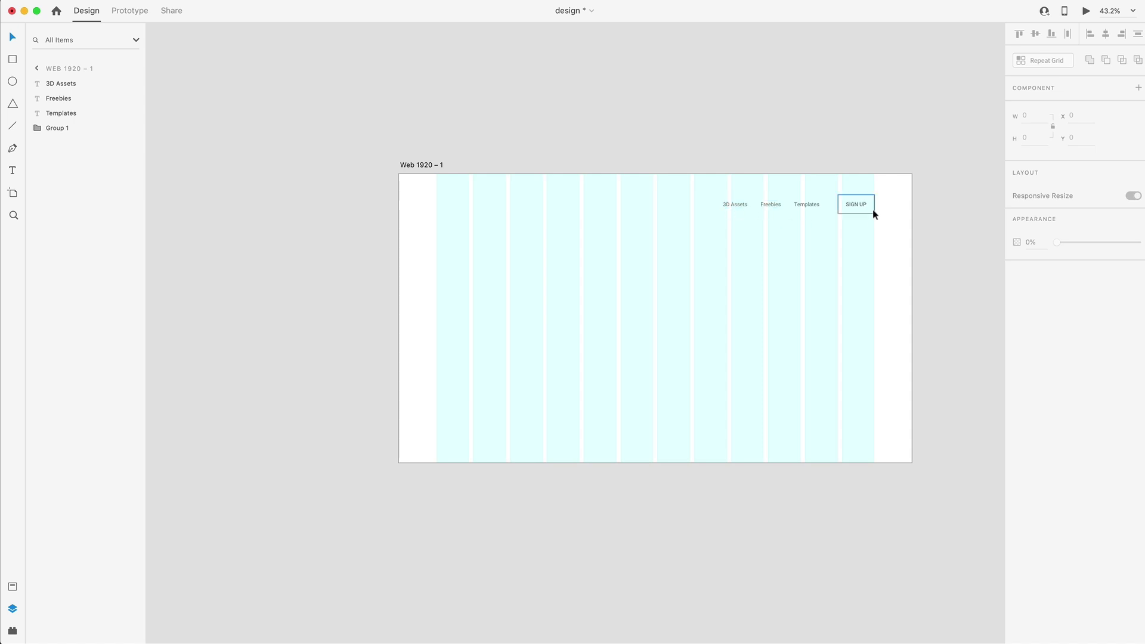
{"action": "scroll", "coordinate": [869, 213], "scroll_direction": "up", "scroll_amount": 3}
{"action": "scroll", "coordinate": [858, 233], "scroll_direction": "down", "scroll_amount": 2}
{"action": "scroll", "coordinate": [774, 284], "scroll_direction": "left", "scroll_amount": 2}
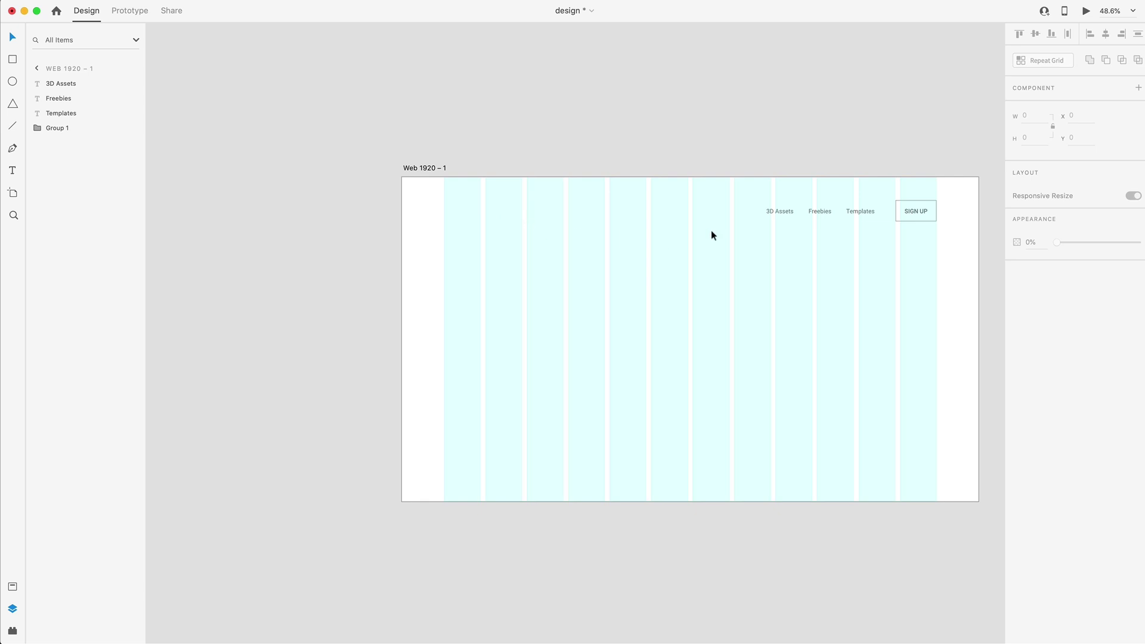
{"action": "left_click_drag", "start_coordinate": [780, 211], "coordinate": [499, 210]}
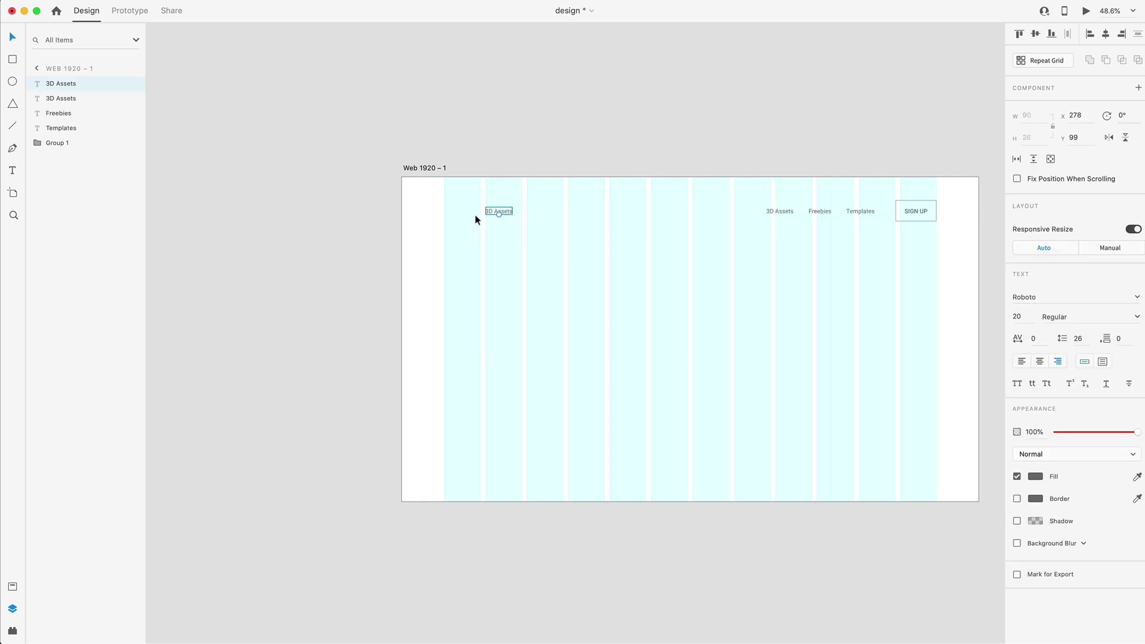
- Make the copy the QUALITY 3D logo: left-aligned, size 26, Bold, uppercase
{"action": "scroll", "coordinate": [475, 215], "scroll_direction": "up", "scroll_amount": 5}
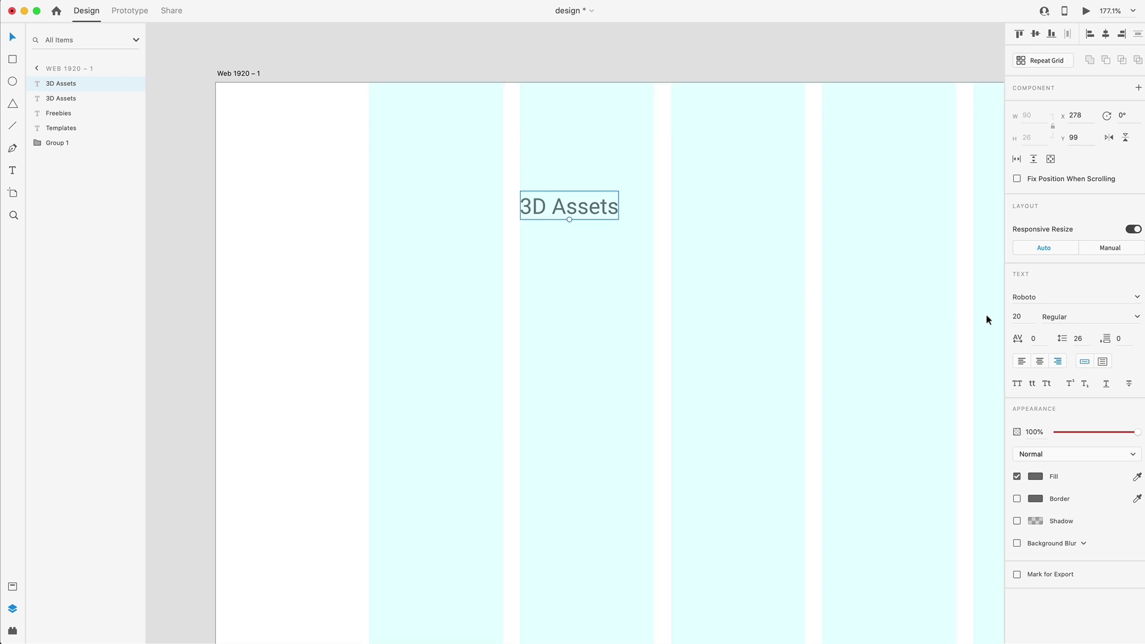
{"action": "left_click", "coordinate": [1020, 363]}
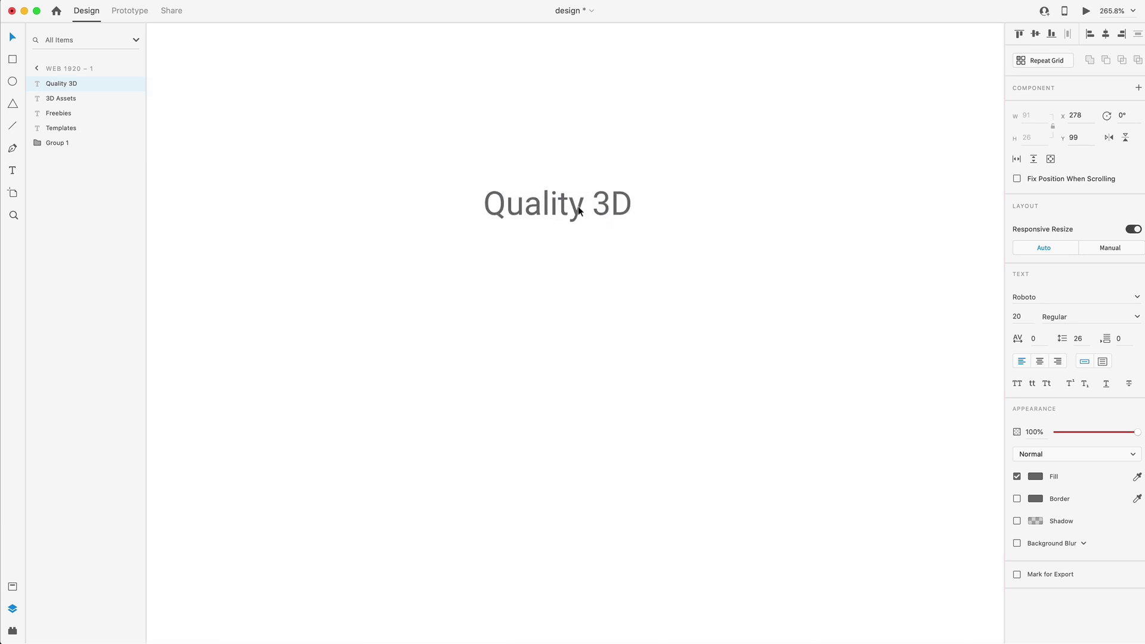
{"action": "left_click", "coordinate": [1020, 316]}
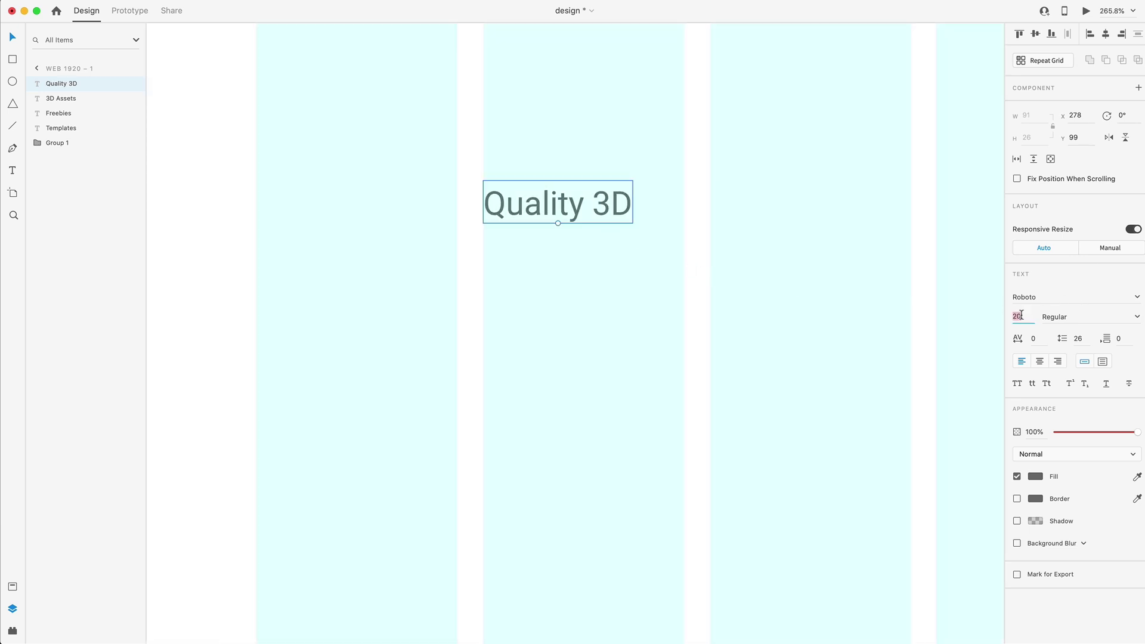
{"action": "type", "text": "26"}
{"action": "key", "text": "Return"}
{"action": "left_click", "coordinate": [1135, 317]}
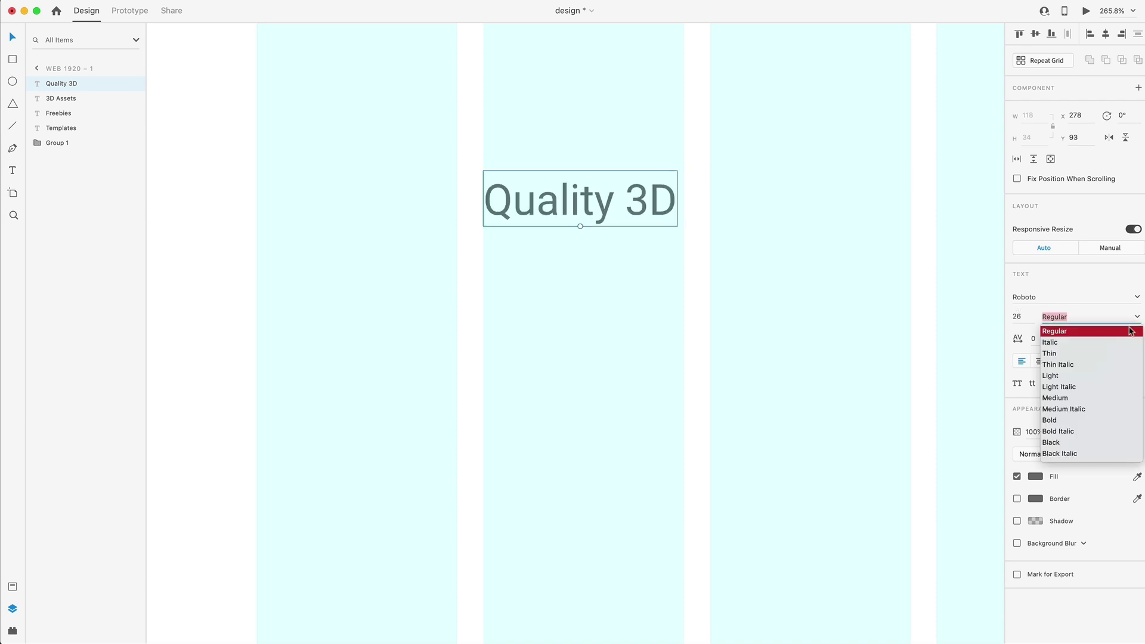
{"action": "left_click", "coordinate": [1053, 421]}
{"action": "key", "text": "super+0"}
{"action": "left_click", "coordinate": [1018, 384]}
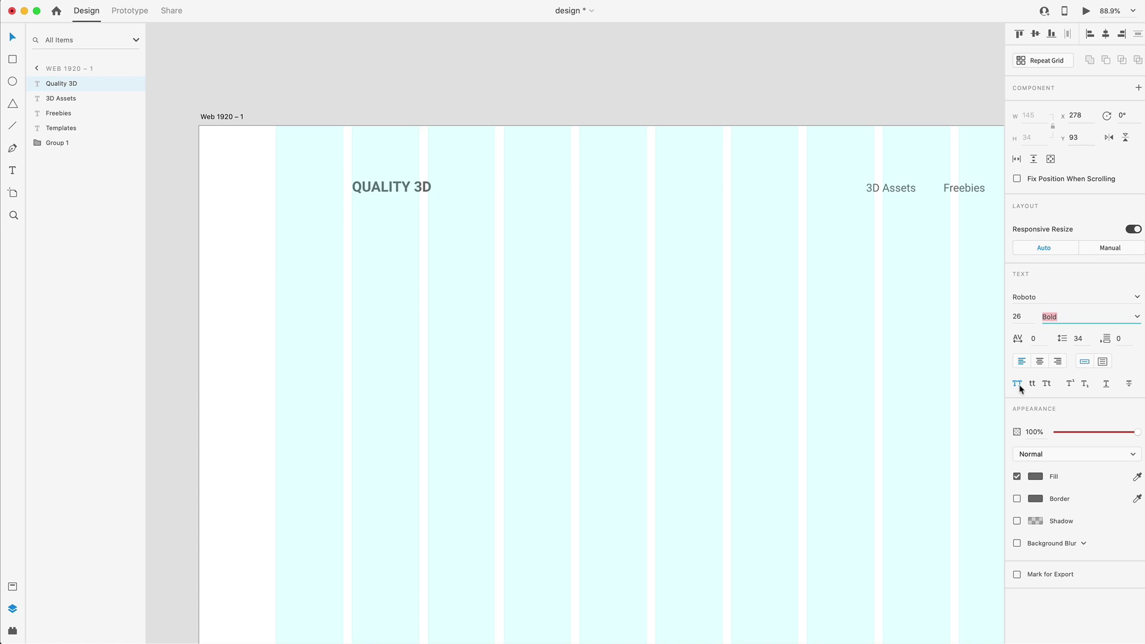
{"action": "left_click", "coordinate": [406, 187]}
- Search Nucleo's Box Icons for 'menu' and drag the bx-menu hamburger onto the artboard
{"action": "key", "text": "shift+super+n"}
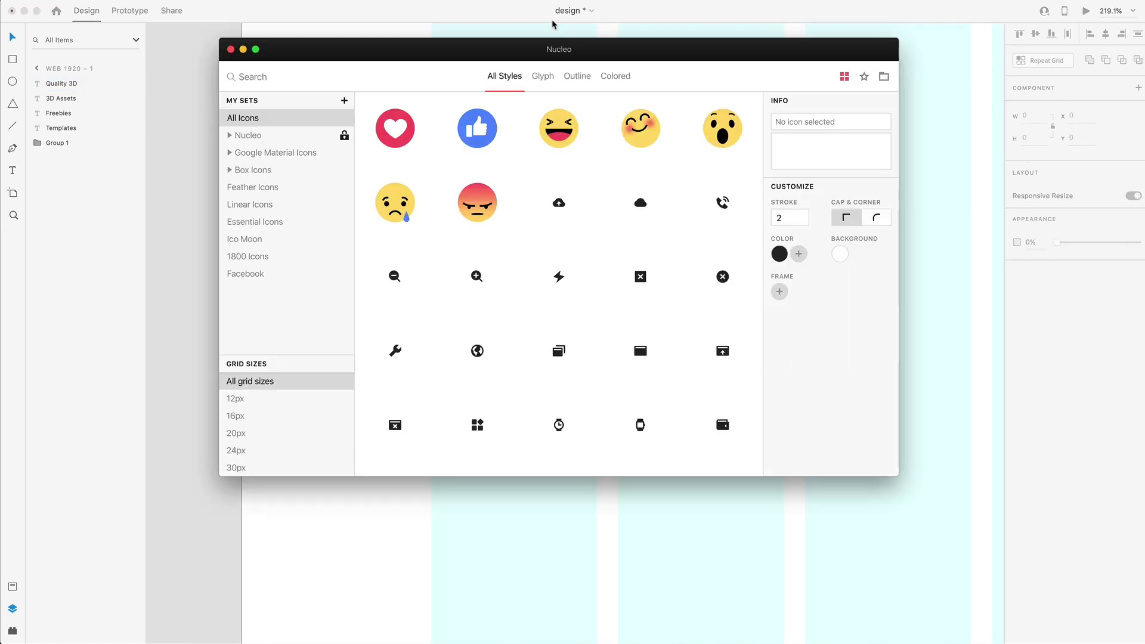
{"action": "left_click", "coordinate": [262, 72]}
{"action": "left_click", "coordinate": [252, 171]}
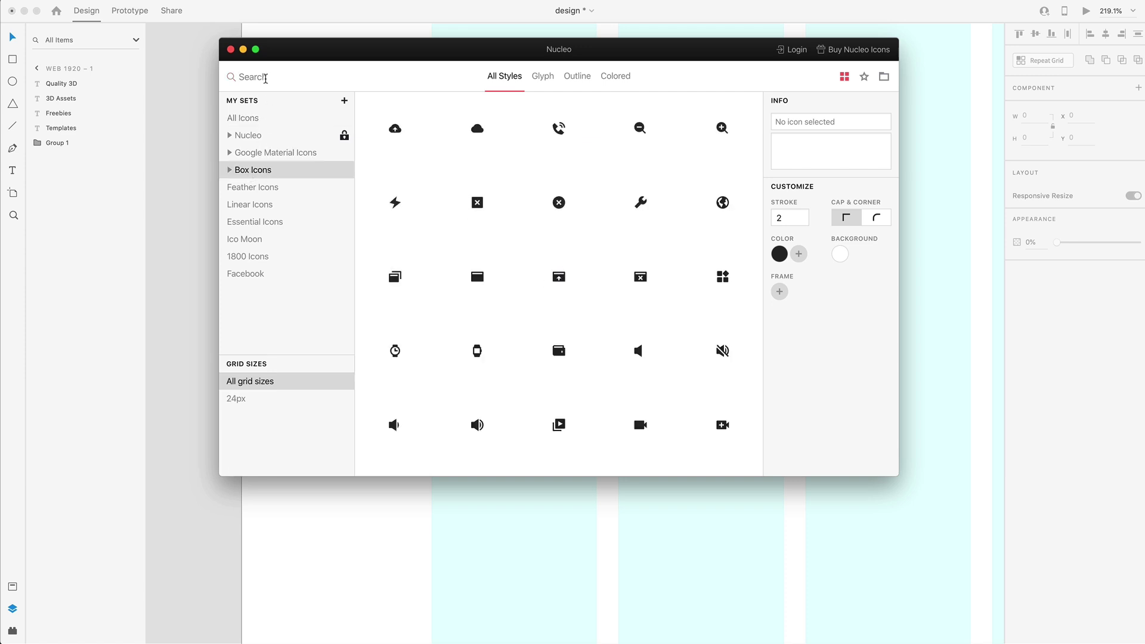
{"action": "type", "text": "menu"}
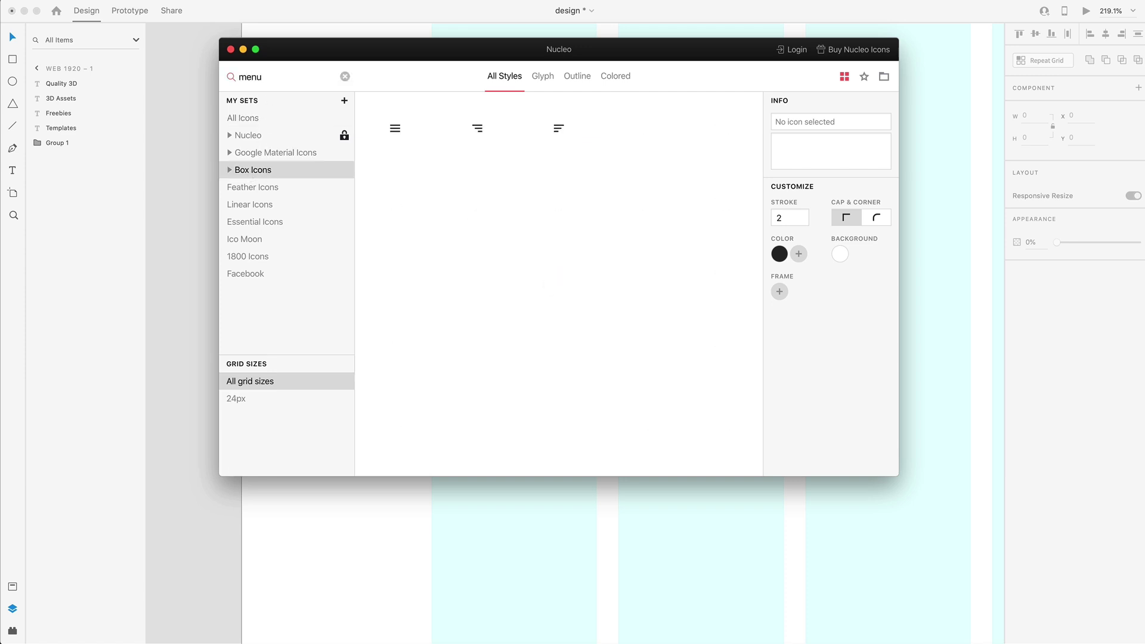
{"action": "left_click_drag", "start_coordinate": [395, 127], "coordinate": [928, 282]}
- Set the hamburger icon's width to 30 and move it onto the first grid column
{"action": "left_click", "coordinate": [1036, 117]}
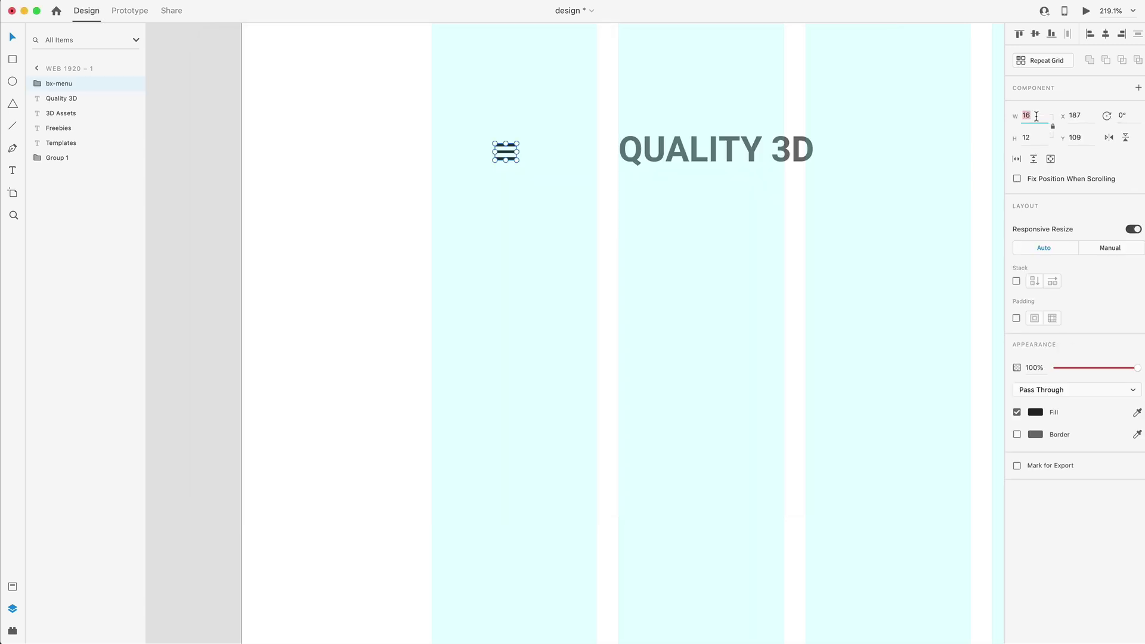
{"action": "type", "text": "30"}
{"action": "key", "text": "Return"}
{"action": "left_click_drag", "start_coordinate": [522, 160], "coordinate": [457, 150]}
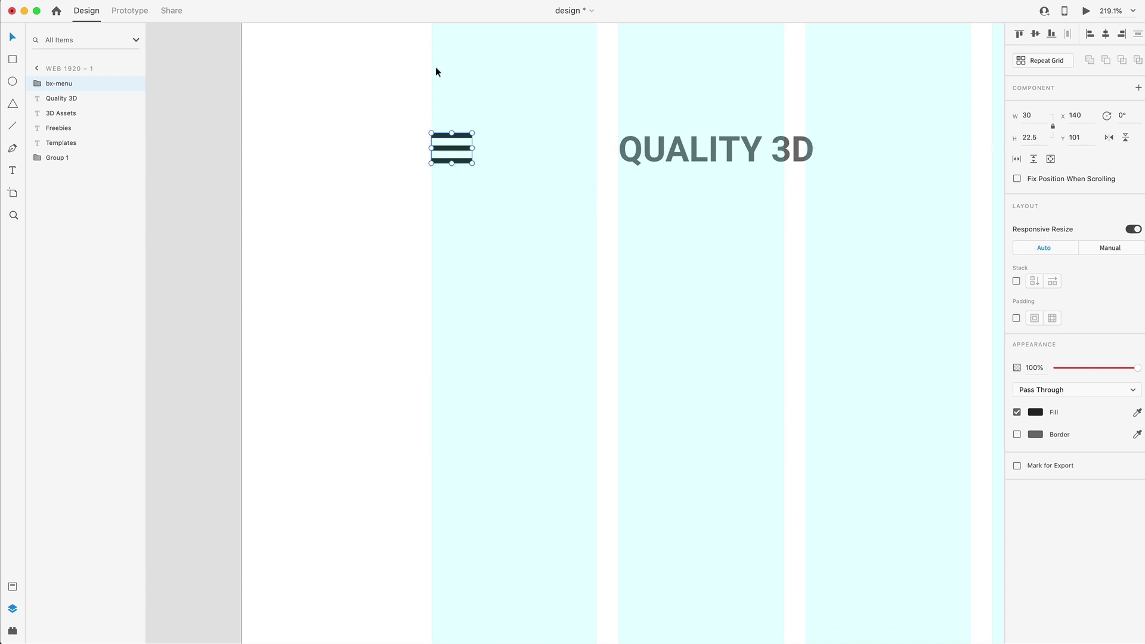
- Select the six header items to check their 72 offset from the top, then save
{"action": "scroll", "coordinate": [432, 149], "scroll_direction": "down", "scroll_amount": 10}
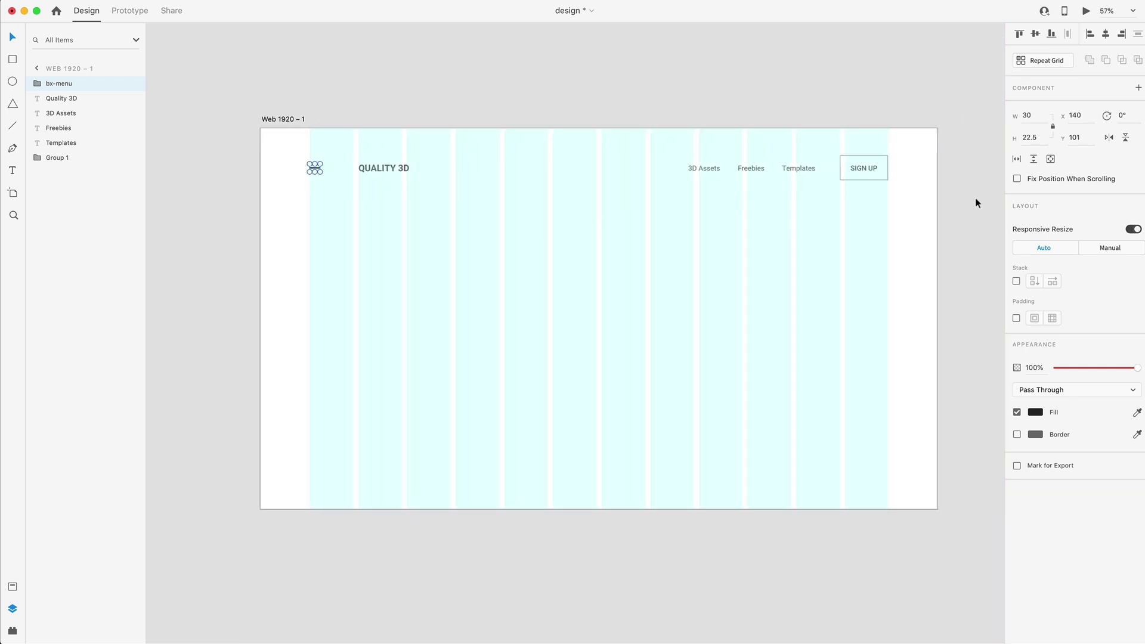
{"action": "left_click_drag", "start_coordinate": [974, 209], "coordinate": [237, 116]}
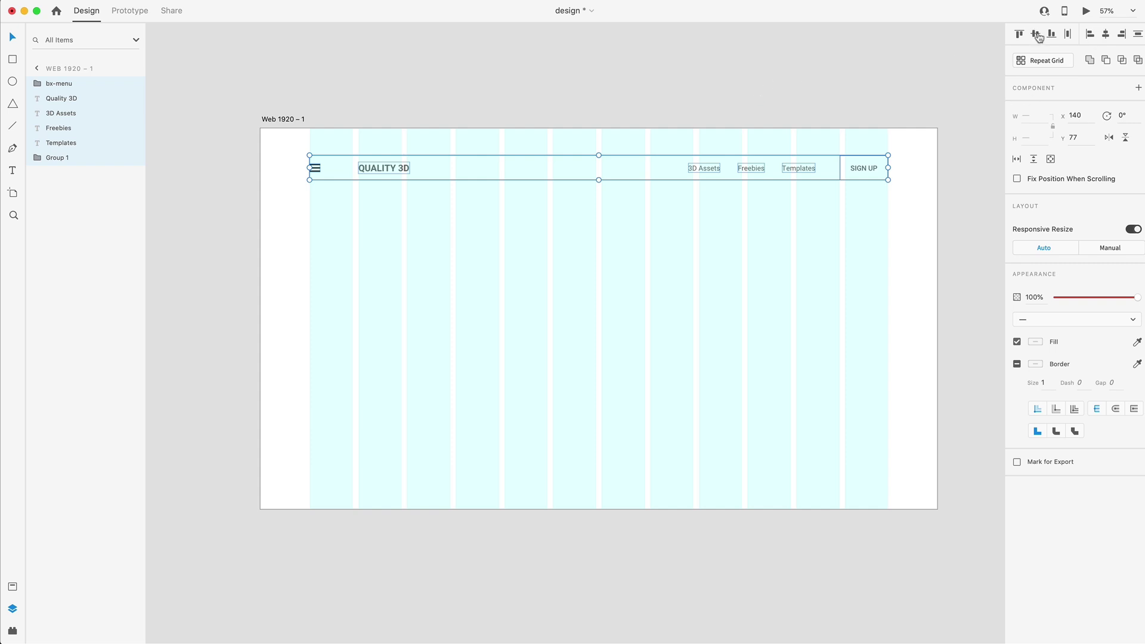
{"action": "key", "text": "alt"}
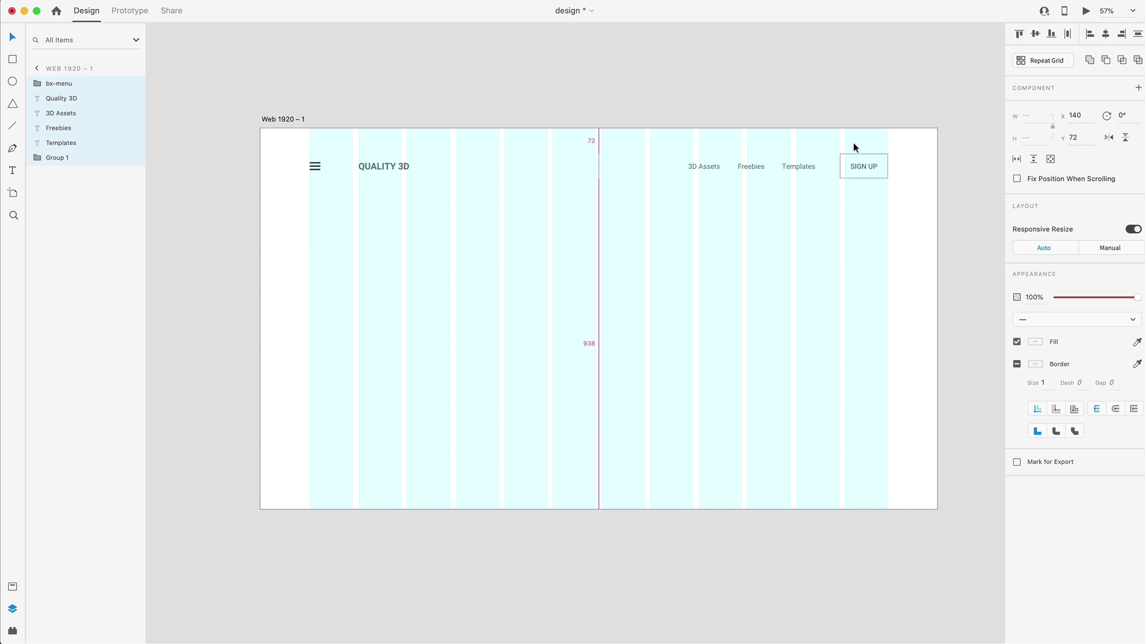
{"action": "left_click", "coordinate": [902, 241]}
{"action": "key", "text": "super+0"}
{"action": "scroll", "coordinate": [929, 241], "scroll_direction": "up", "scroll_amount": 3}
{"action": "scroll", "coordinate": [713, 205], "scroll_direction": "left", "scroll_amount": 2}
{"action": "key", "text": "shift+super+apostrophe"}
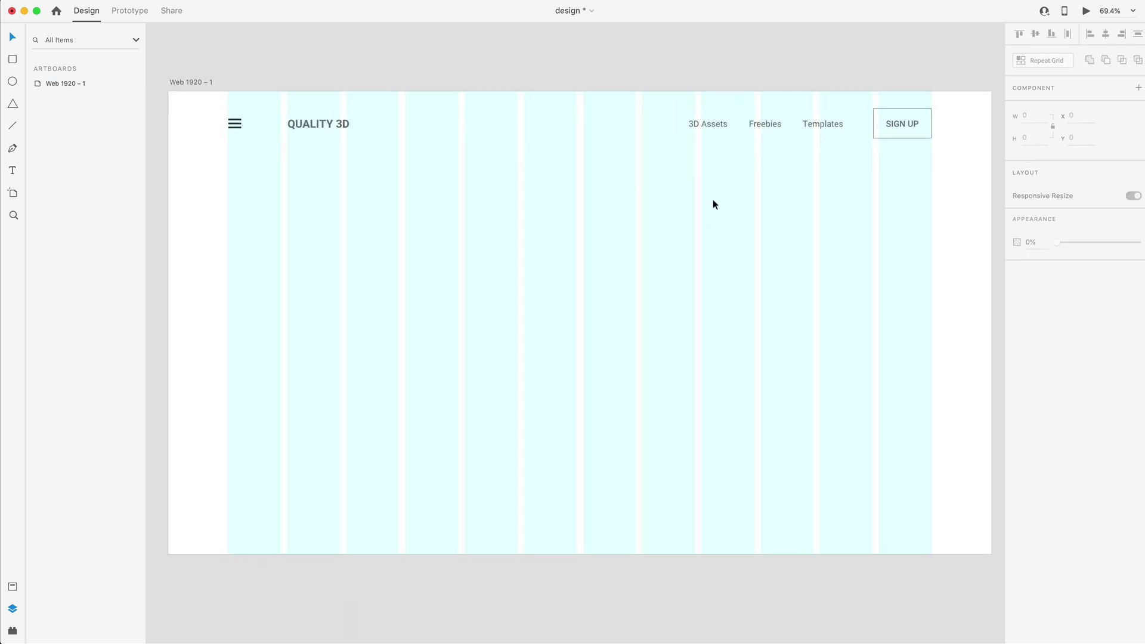
{"action": "key", "text": "super+s"}
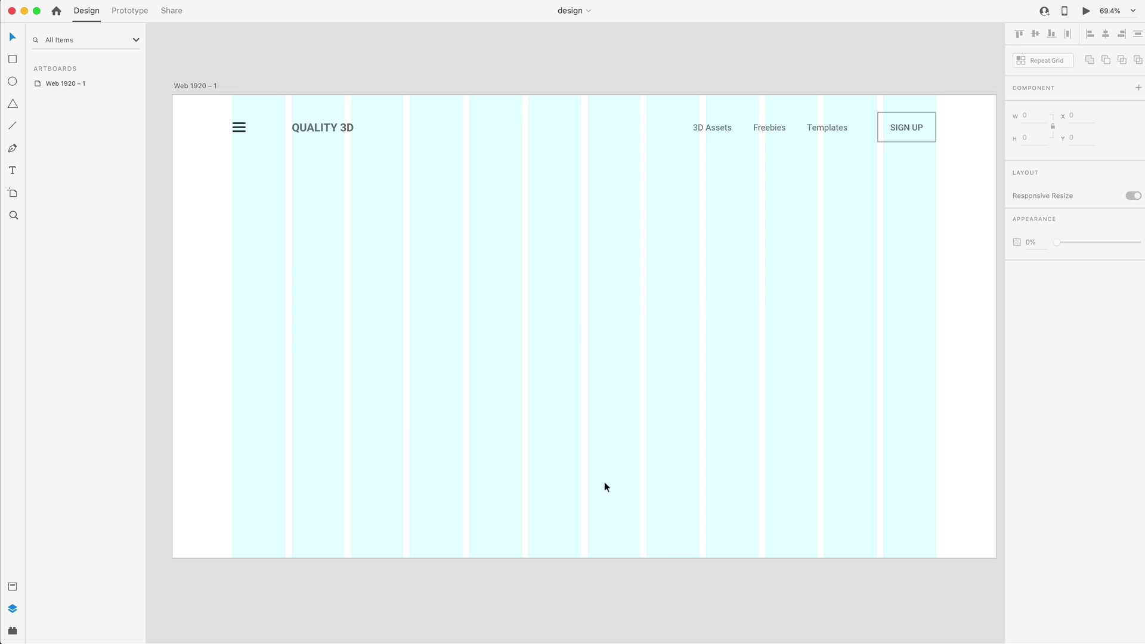
- Draw a 960 × 980 rectangle covering the artboard's right half, flush with its top edge
{"action": "left_click", "coordinate": [12, 60]}
{"action": "left_click_drag", "start_coordinate": [584, 95], "coordinate": [978, 553]}
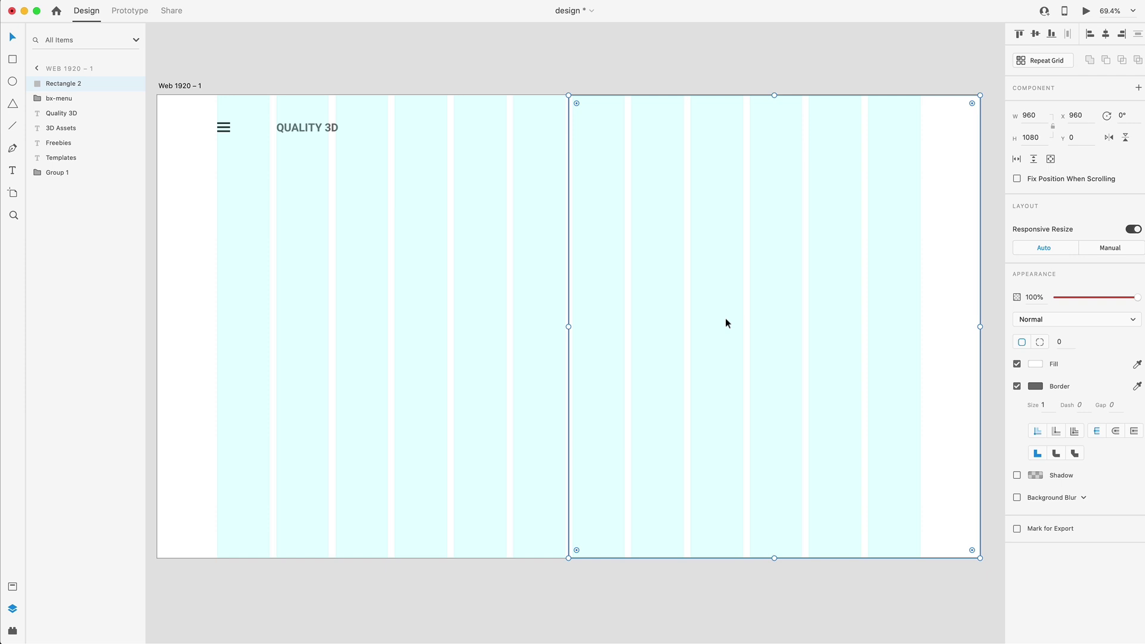
{"action": "key", "text": "shift+Up"}
{"action": "key", "text": "shift+Up"}
{"action": "key", "text": "shift+Up"}
{"action": "key", "text": "shift+Up"}
{"action": "key", "text": "shift+Up"}
{"action": "key", "text": "shift+Up"}
{"action": "key", "text": "shift+Up"}
{"action": "key", "text": "shift+Up"}
{"action": "key", "text": "shift+Up"}
{"action": "key", "text": "shift+Up"}
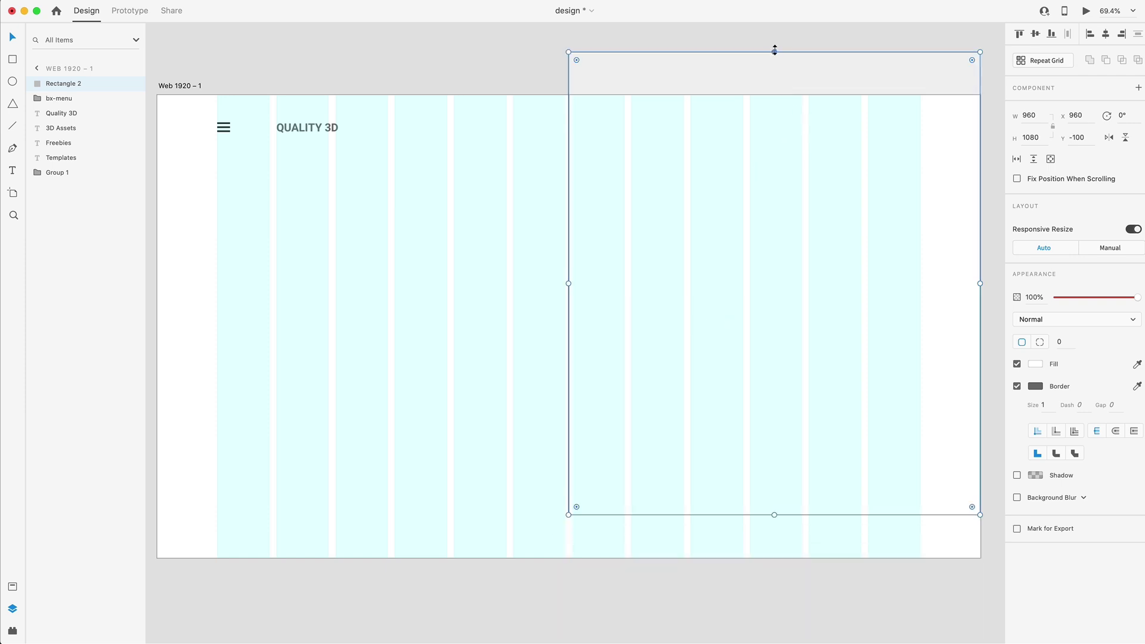
{"action": "left_click_drag", "start_coordinate": [773, 52], "coordinate": [776, 94]}
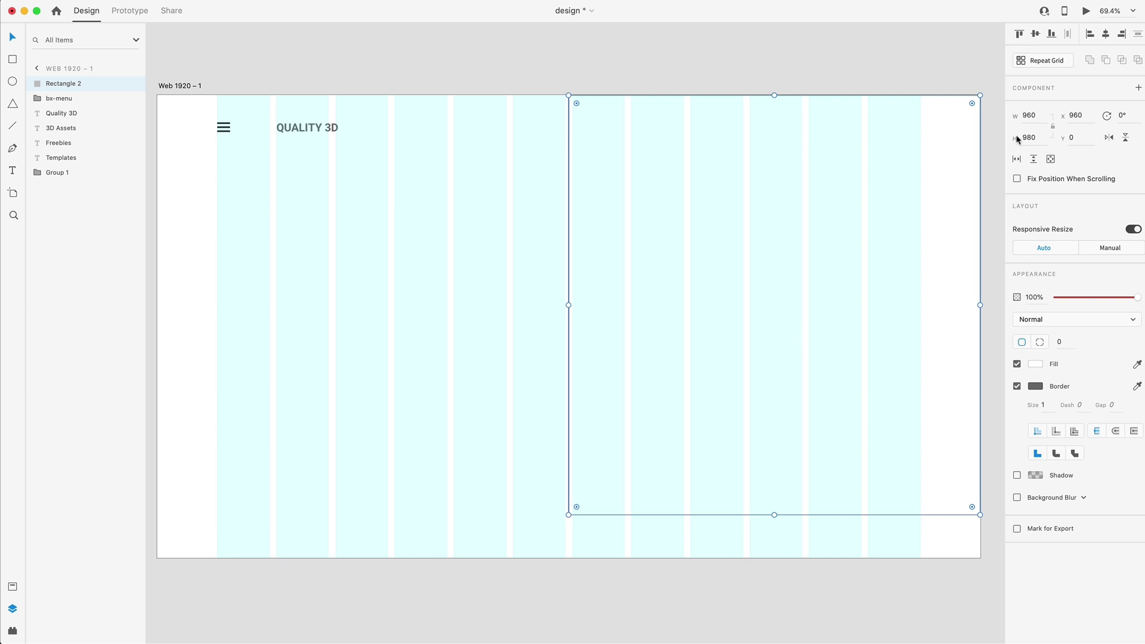
{"action": "key", "text": "alt"}
- Send the rectangle behind the nav items and fill it grey #C4C4C4
{"action": "key", "text": "super+shift+bracketleft"}
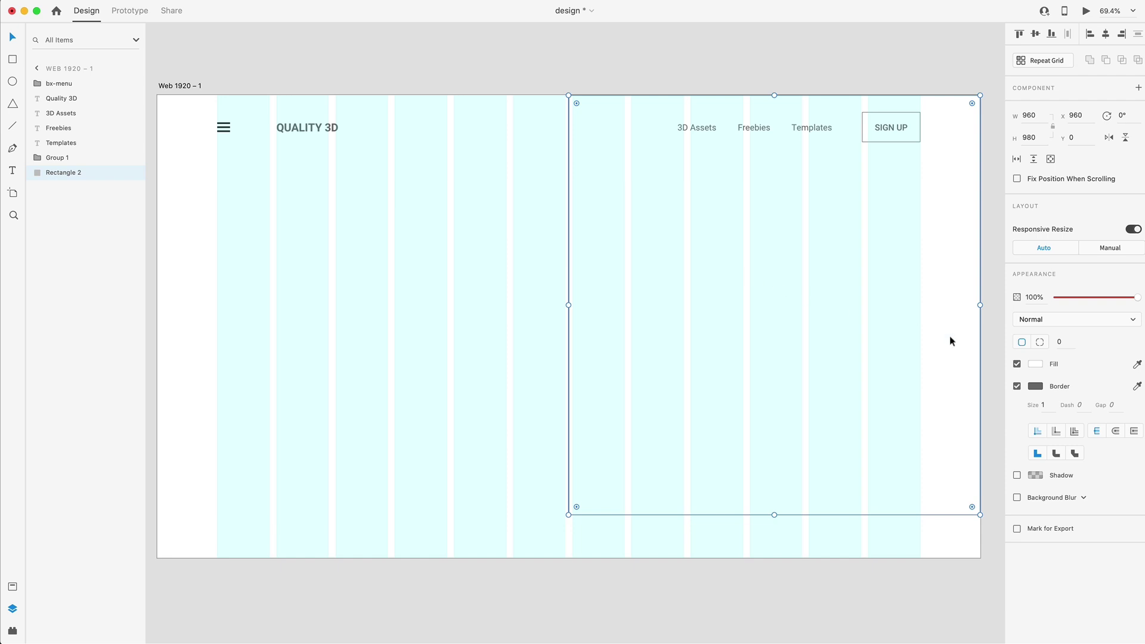
{"action": "left_click", "coordinate": [1036, 365]}
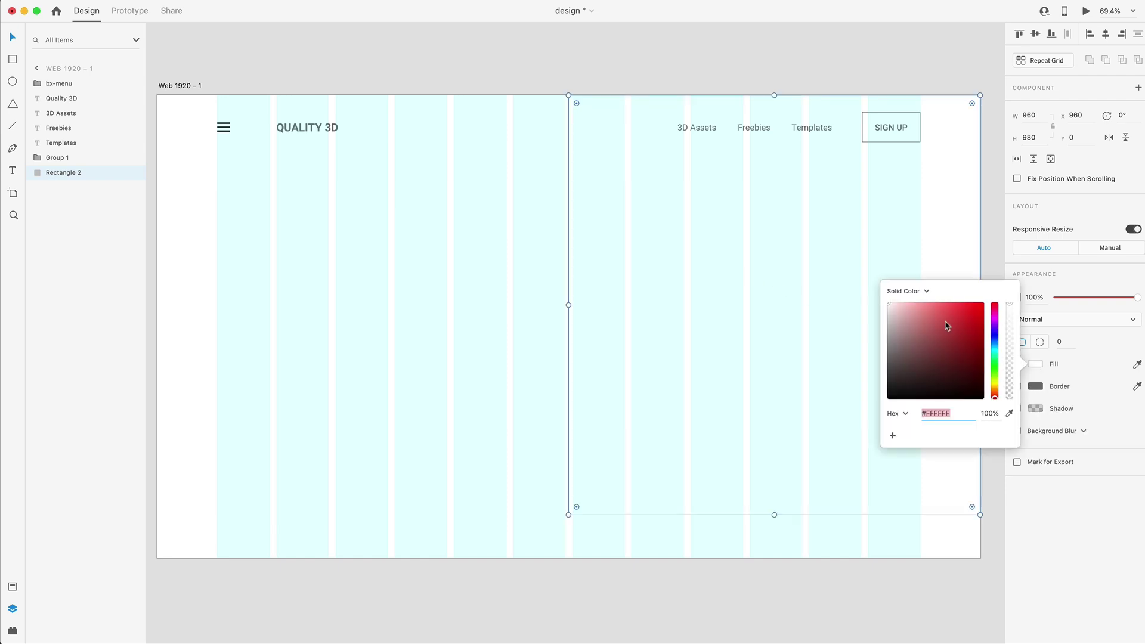
{"action": "mouse_move", "coordinate": [948, 325]}
{"action": "left_mouse_down"}
{"action": "mouse_move", "coordinate": [869, 312]}
{"action": "mouse_move", "coordinate": [858, 327]}
{"action": "left_mouse_up"}
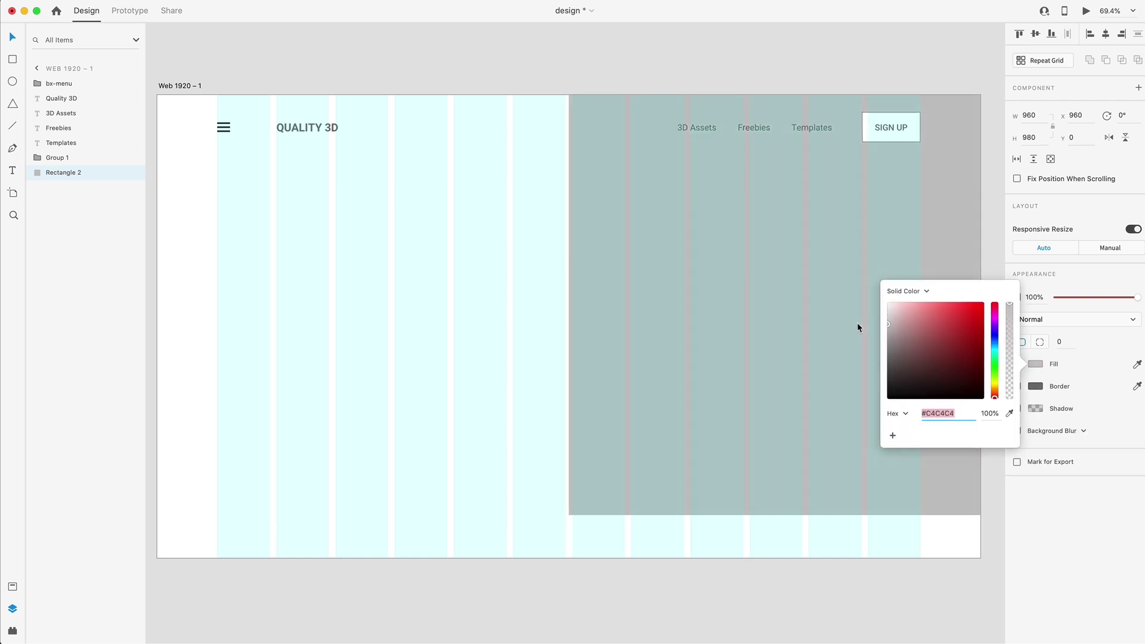
{"action": "left_click", "coordinate": [822, 63]}
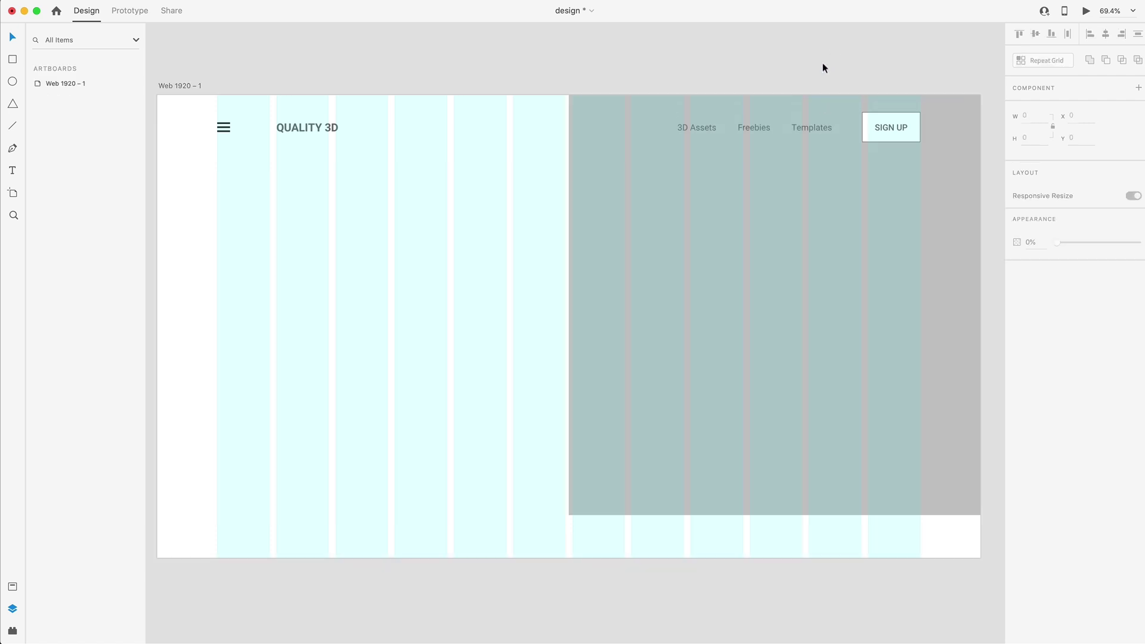
- Hide the layout grid and paste the 'WE CREATE Quality 3D MODELS' heading onto the artboard
{"action": "scroll", "coordinate": [822, 63], "scroll_direction": "down", "scroll_amount": 2}
{"action": "key", "text": "super+shift+apostrophe"}
{"action": "scroll", "coordinate": [585, 547], "scroll_direction": "up", "scroll_amount": 2}
{"action": "scroll", "coordinate": [575, 535], "scroll_direction": "right", "scroll_amount": 3}
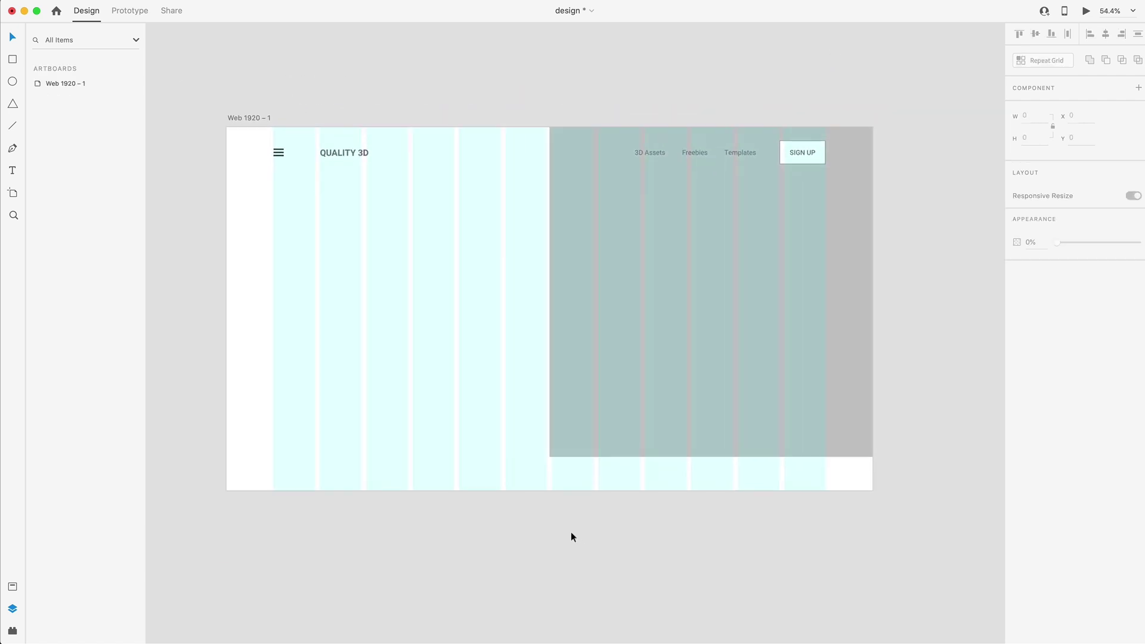
{"action": "scroll", "coordinate": [388, 198], "scroll_direction": "left", "scroll_amount": 3}
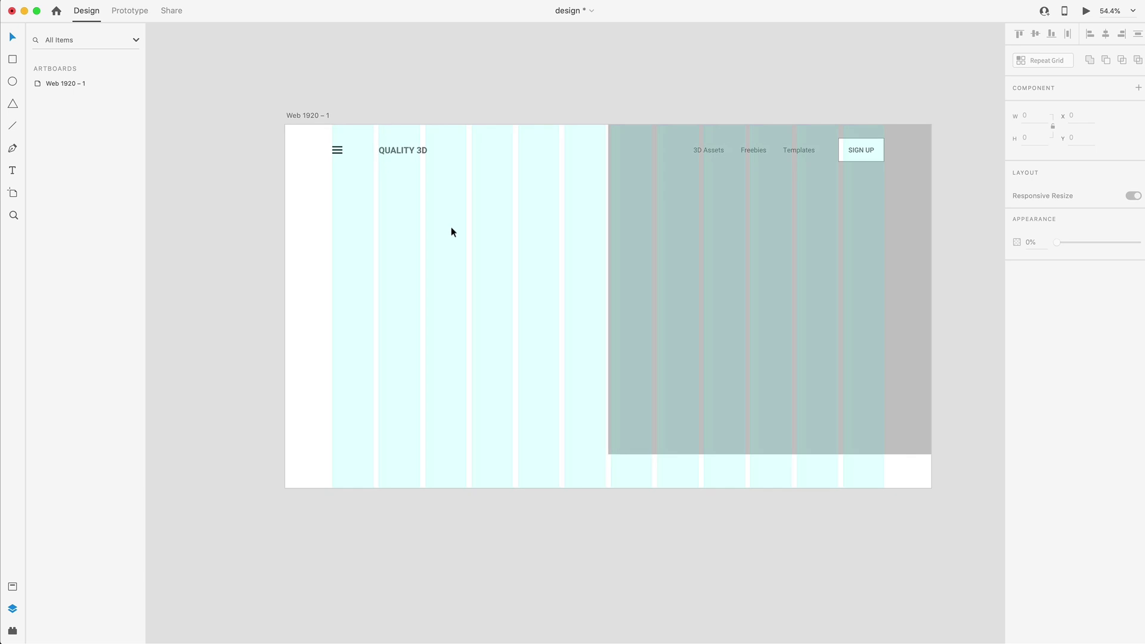
{"action": "scroll", "coordinate": [451, 226], "scroll_direction": "up", "scroll_amount": 1}
{"action": "scroll", "coordinate": [458, 260], "scroll_direction": "up", "scroll_amount": 2}
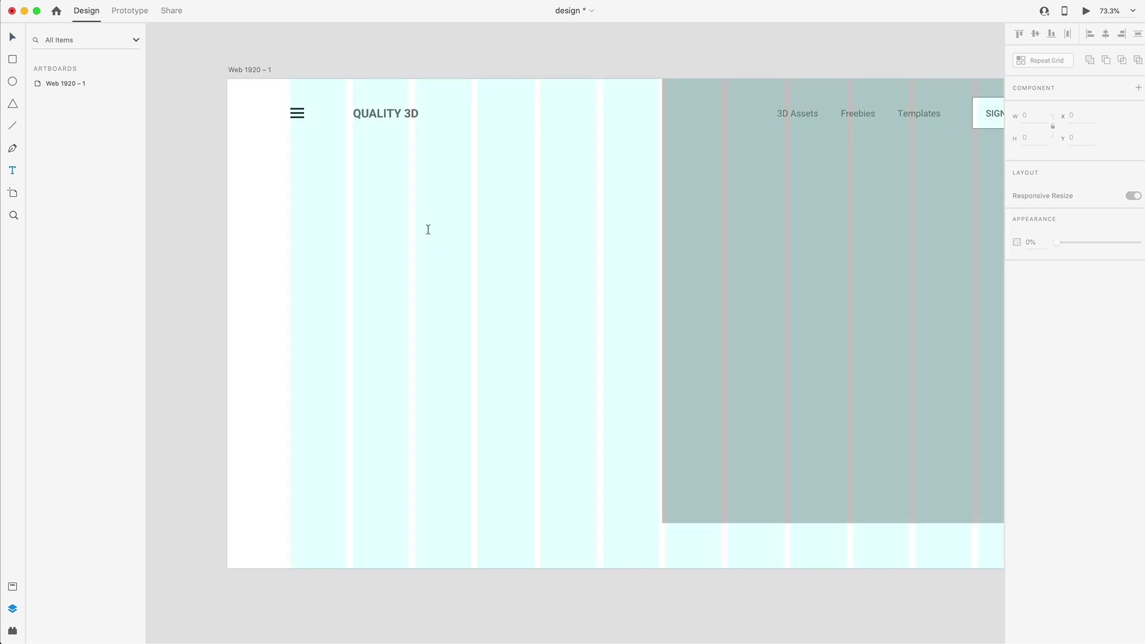
{"action": "left_click", "coordinate": [391, 209]}
{"action": "key", "text": "ctrl+v"}
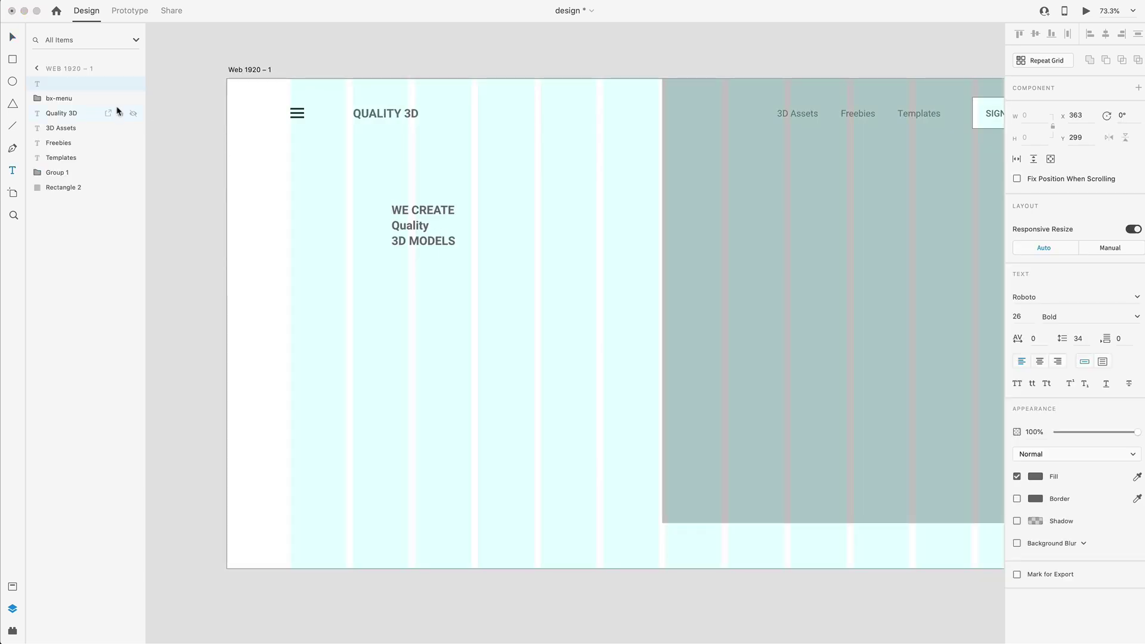
{"action": "left_click", "coordinate": [12, 37]}
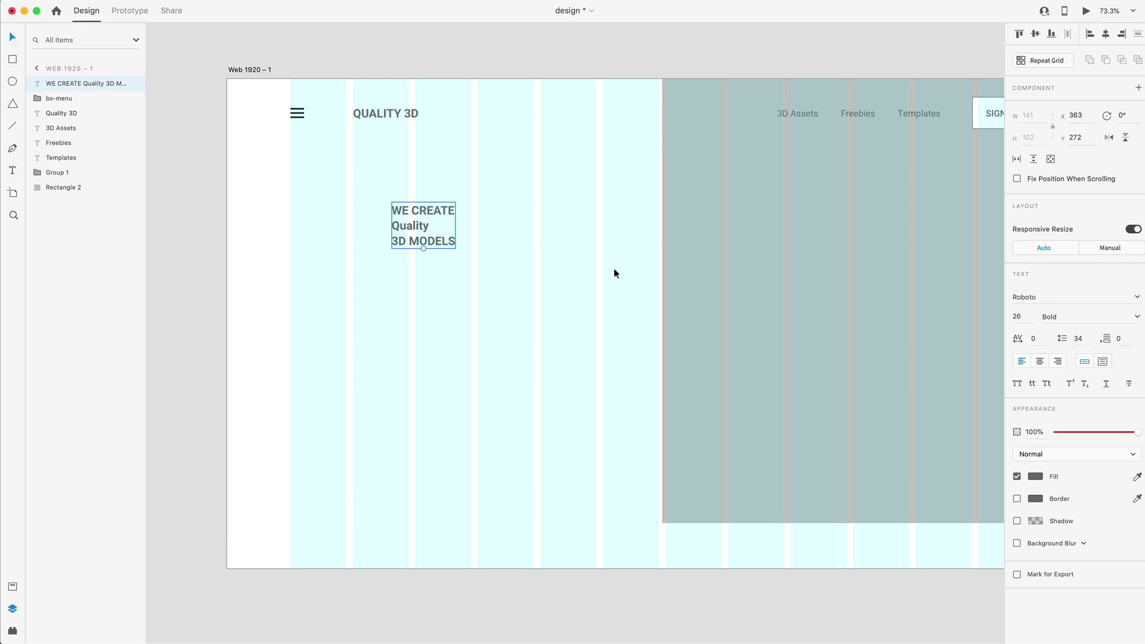
- Set the heading to Impact 120 with 144 line spacing and move it under the logo
{"action": "left_click", "coordinate": [1021, 317]}
{"action": "type", "text": "1"}
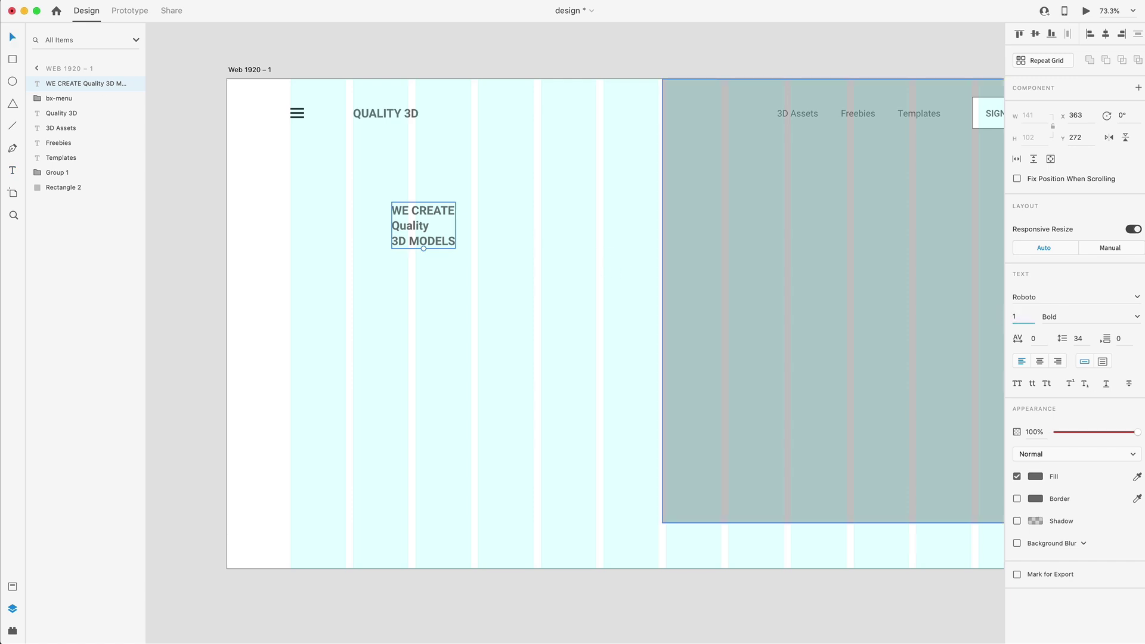
{"action": "type", "text": "20"}
{"action": "key", "text": "Return"}
{"action": "left_click", "coordinate": [1080, 339]}
{"action": "type", "text": "144"}
{"action": "key", "text": "Return"}
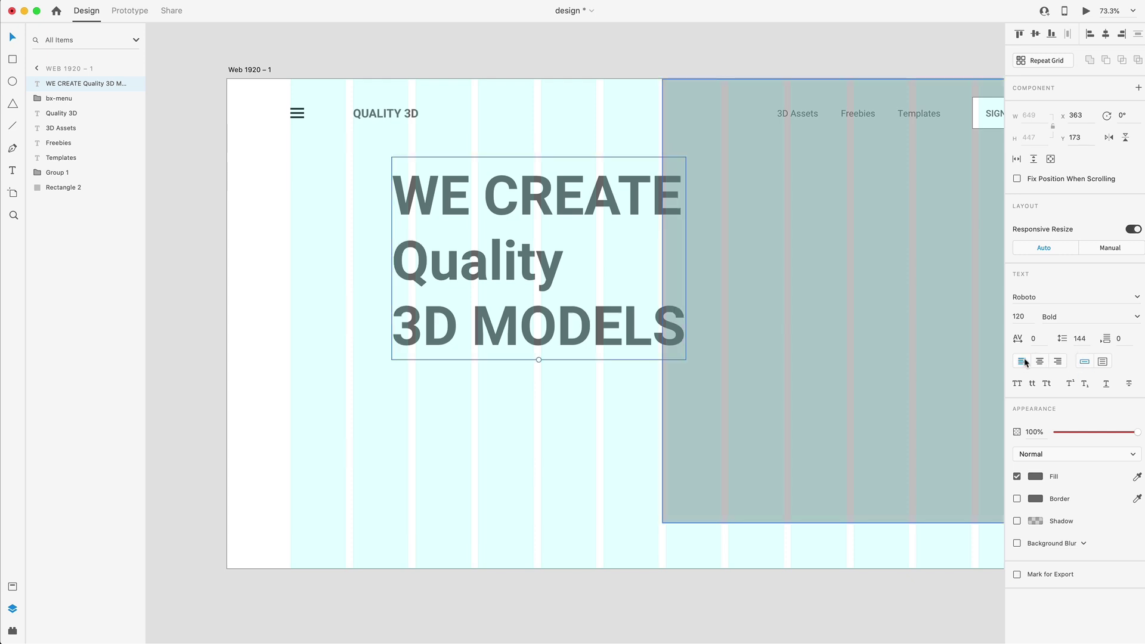
{"action": "left_click", "coordinate": [1050, 297]}
{"action": "type", "text": "Impact"}
{"action": "key", "text": "Return"}
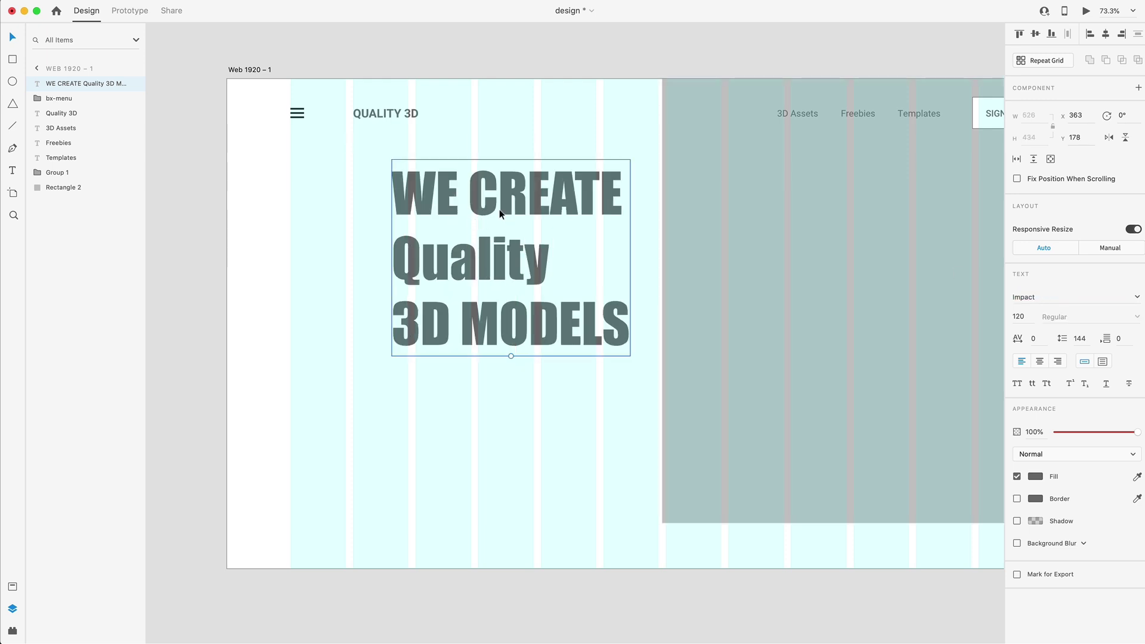
{"action": "left_click_drag", "start_coordinate": [499, 210], "coordinate": [460, 235]}
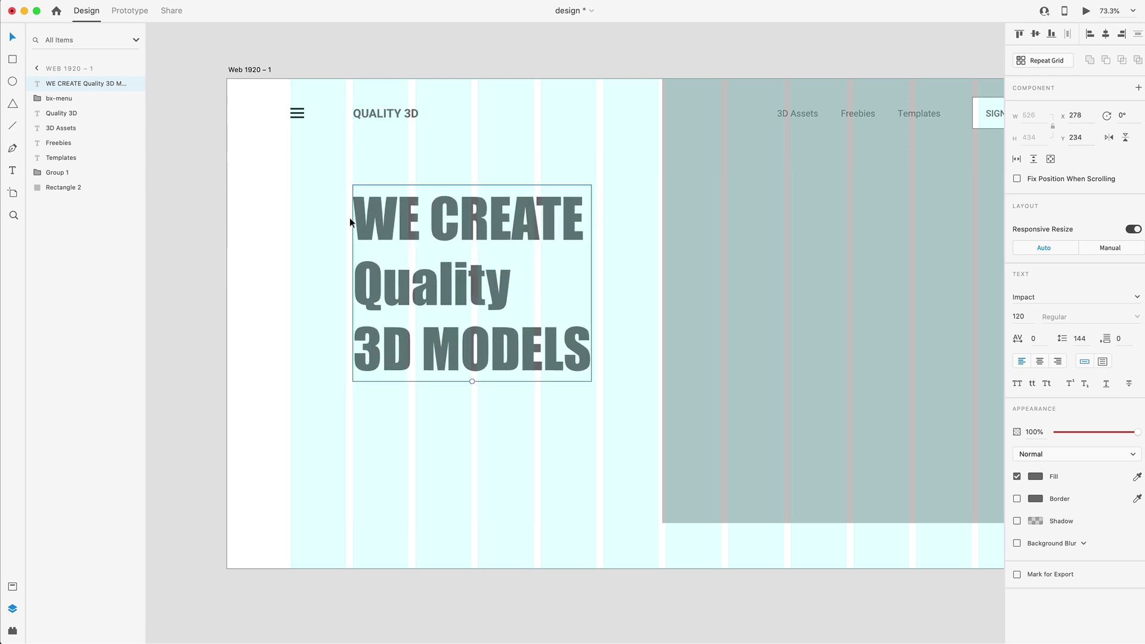
- Draw a text area below the heading and paste the body copy into it
{"action": "left_click", "coordinate": [490, 391]}
{"action": "scroll", "coordinate": [489, 391], "scroll_direction": "down", "scroll_amount": 2}
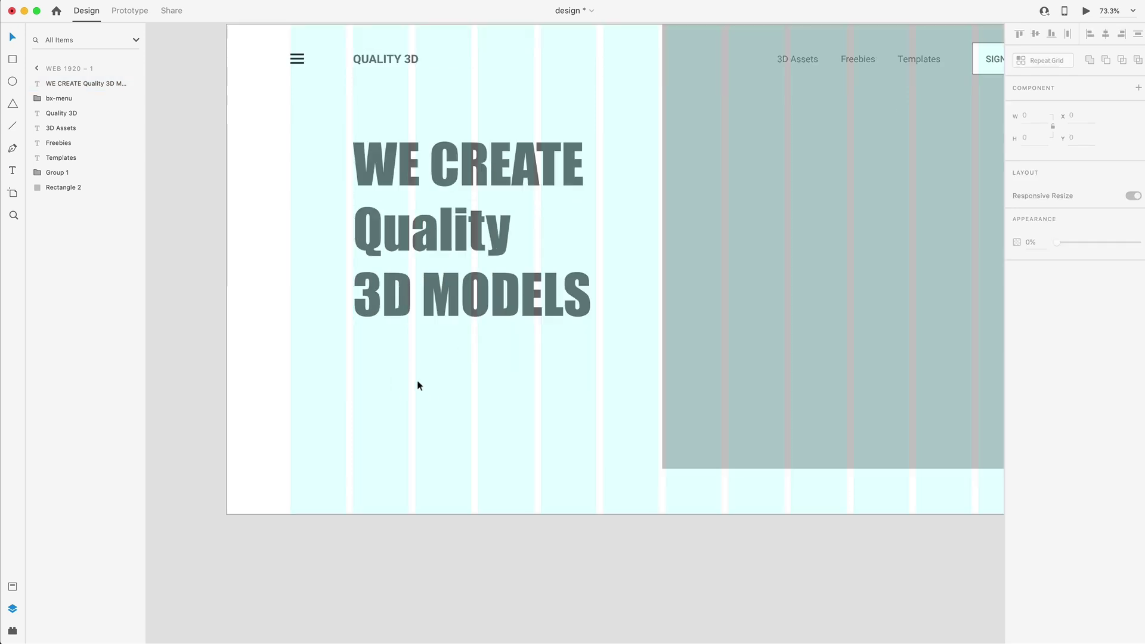
{"action": "key", "text": "t"}
{"action": "left_click_drag", "start_coordinate": [352, 363], "coordinate": [596, 431]}
{"action": "key", "text": "super+v"}
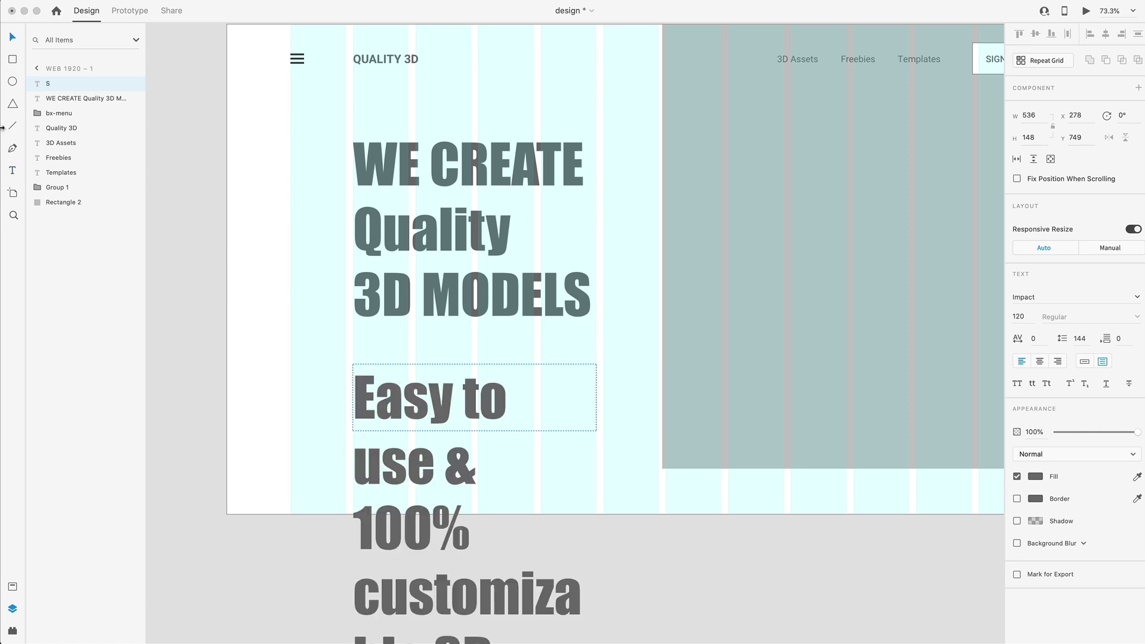
{"action": "left_click", "coordinate": [13, 39]}
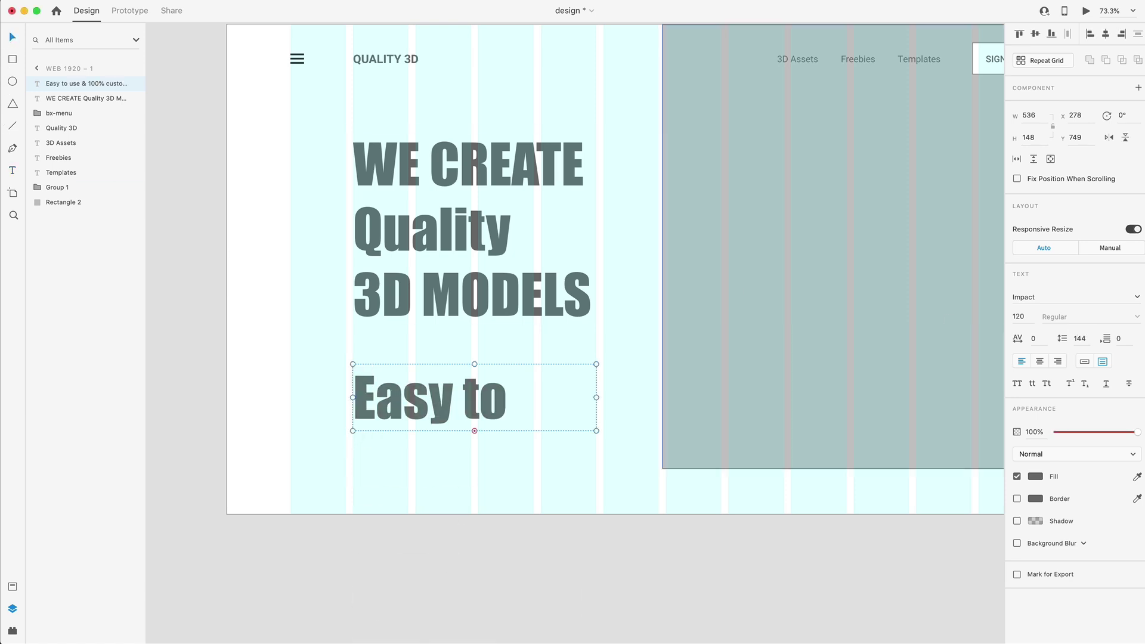
- Set the body text to Roboto, size 20, with 30 line spacing
{"action": "left_click", "coordinate": [1049, 296]}
{"action": "type", "text": "Roboto"}
{"action": "key", "text": "Return"}
{"action": "left_click", "coordinate": [1032, 317]}
{"action": "type", "text": "20"}
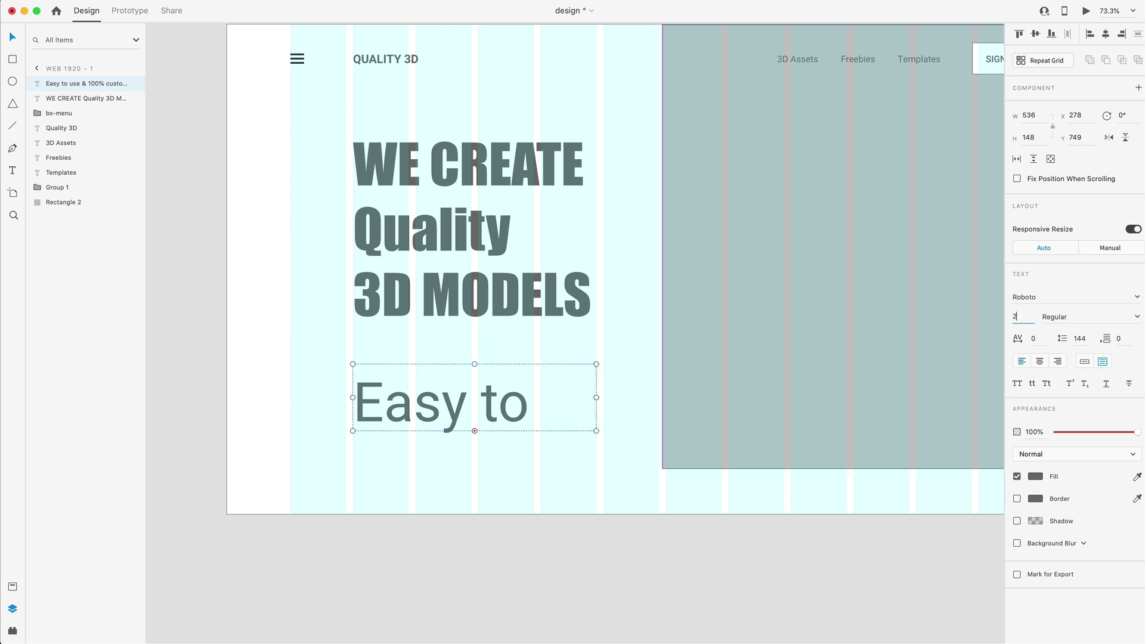
{"action": "key", "text": "Return"}
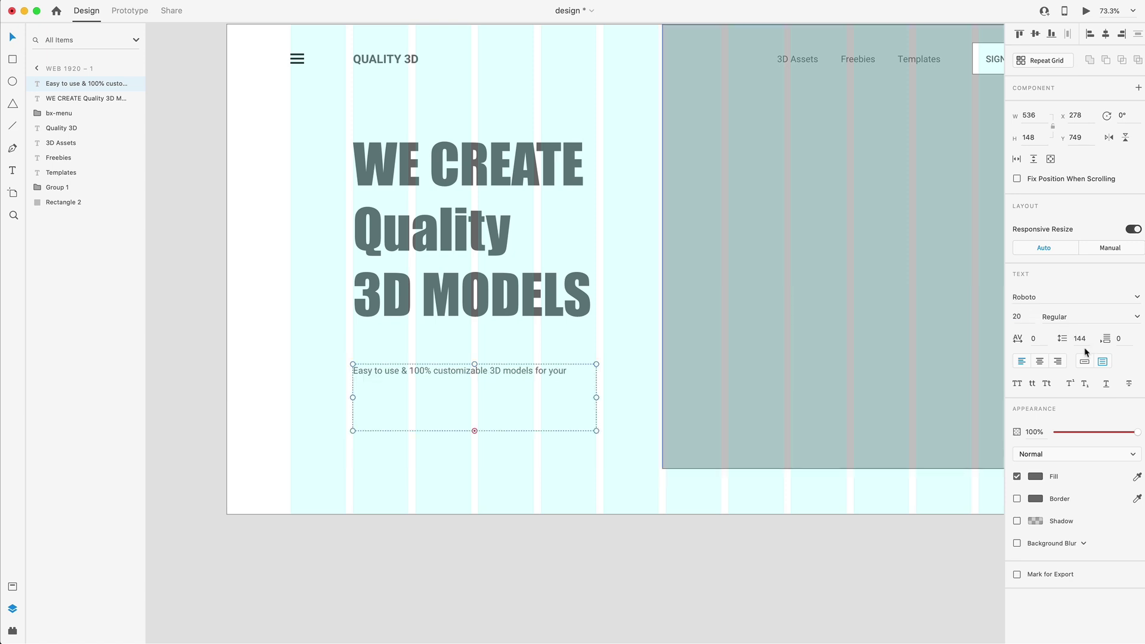
{"action": "left_click", "coordinate": [1087, 338]}
{"action": "type", "text": "30"}
{"action": "key", "text": "Return"}
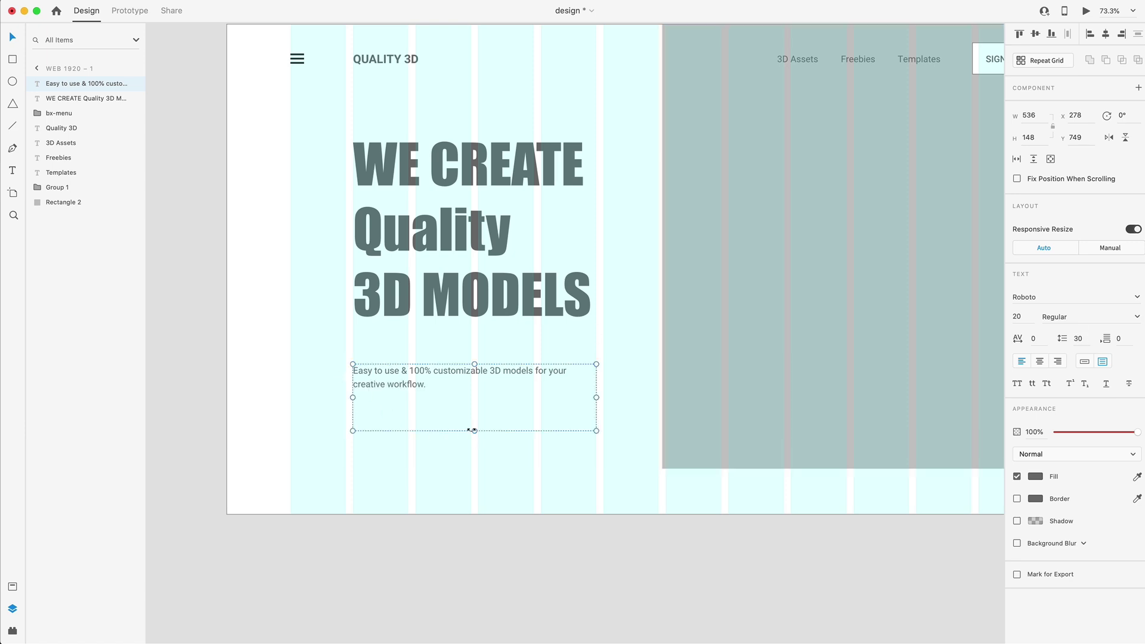
- Fit the text box to its two lines and place it 10 below the heading
{"action": "double_click", "coordinate": [474, 431]}
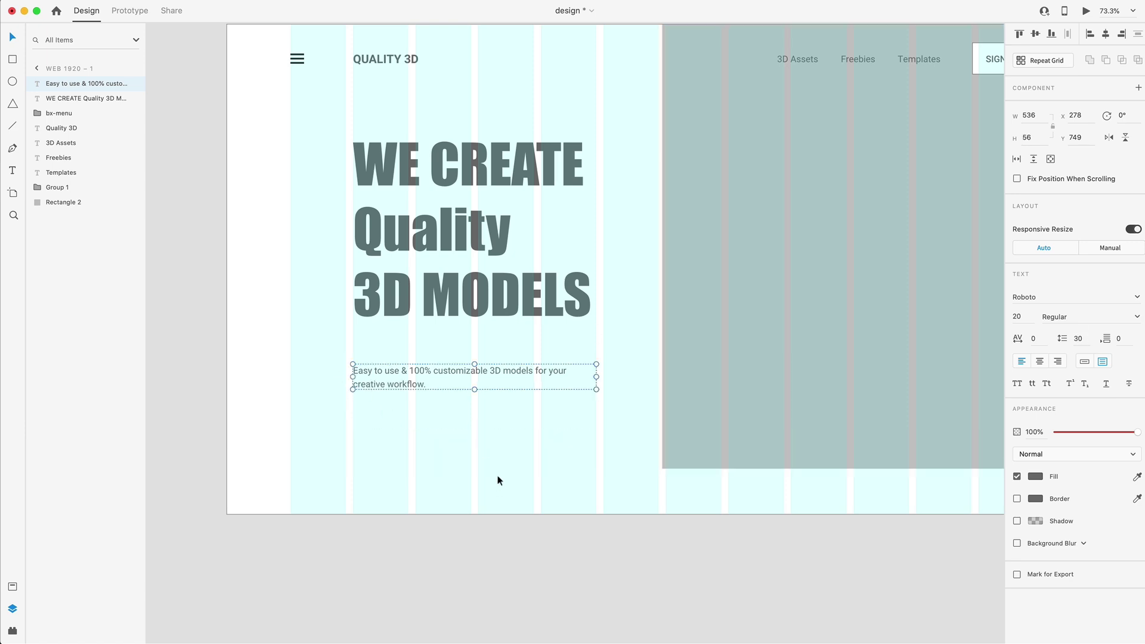
{"action": "left_click", "coordinate": [498, 475]}
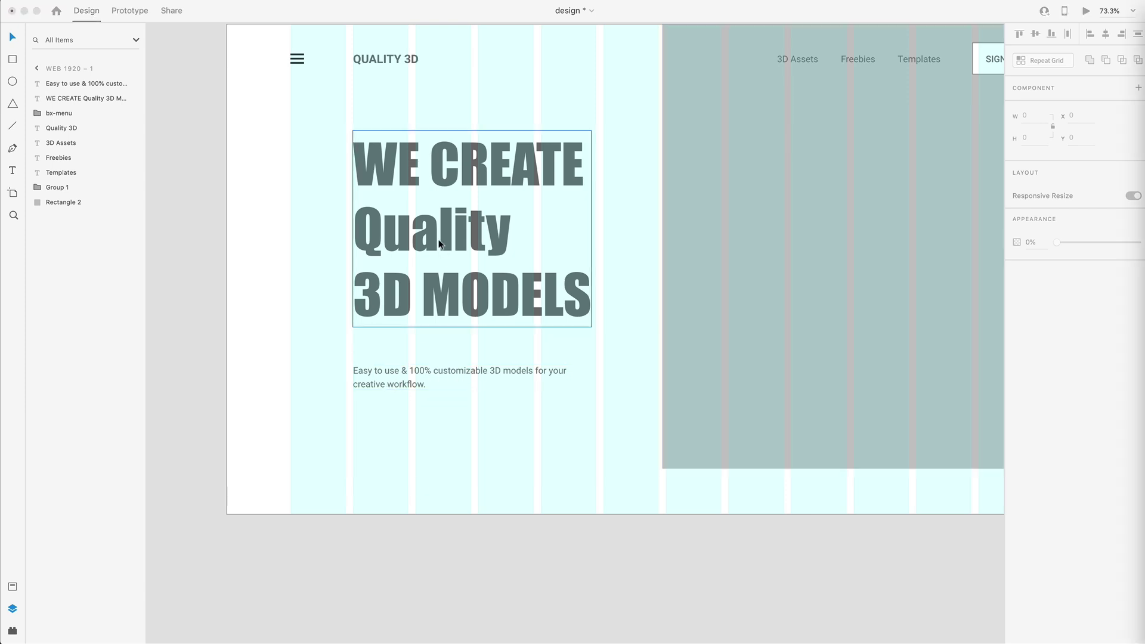
{"action": "left_click_drag", "start_coordinate": [411, 375], "coordinate": [411, 331]}
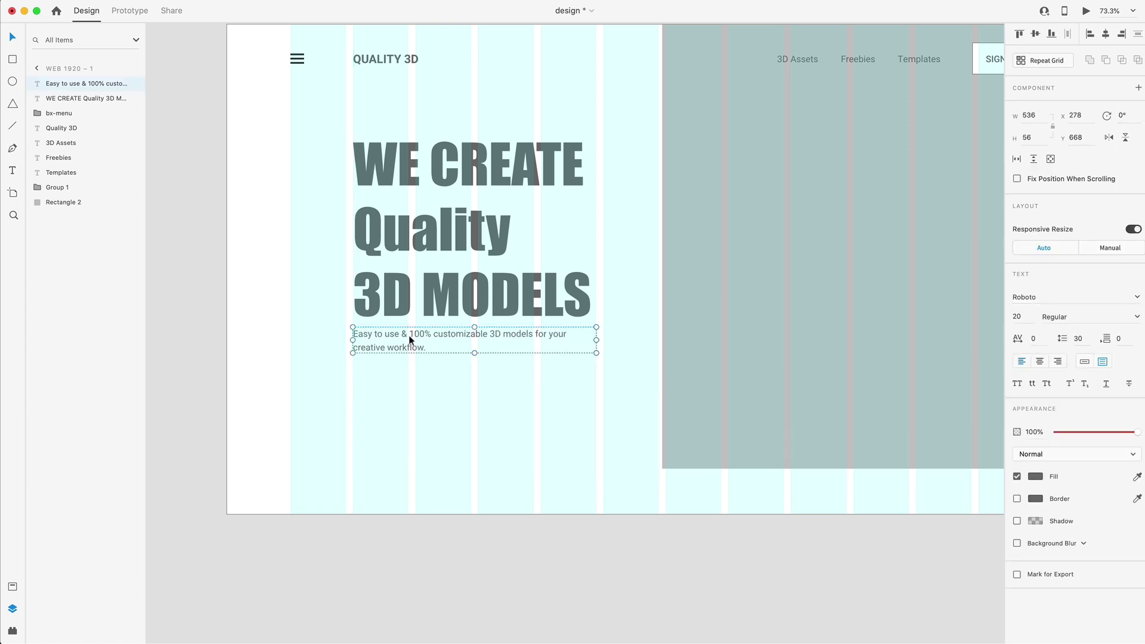
{"action": "key", "text": "shift+Down"}
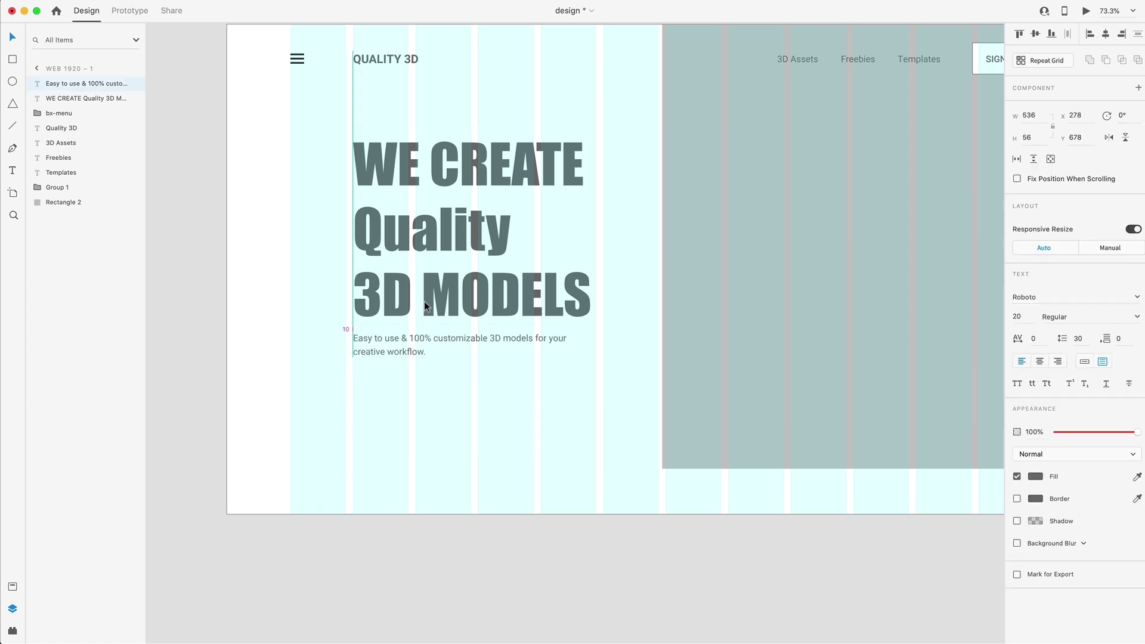
{"action": "left_click", "coordinate": [559, 463]}
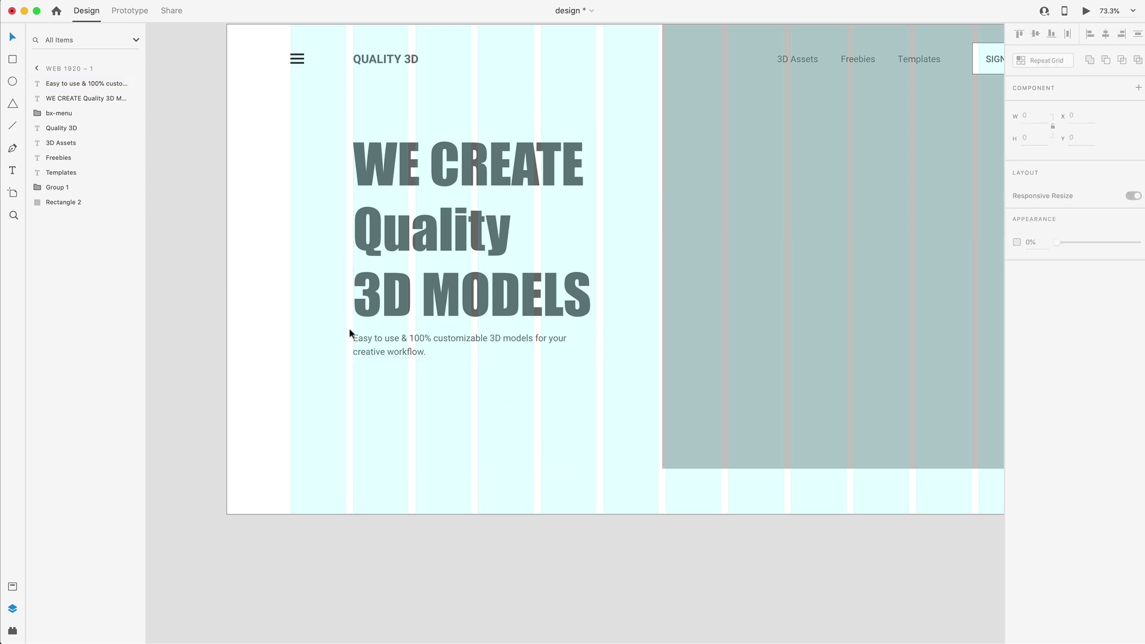
{"action": "left_click", "coordinate": [380, 347]}
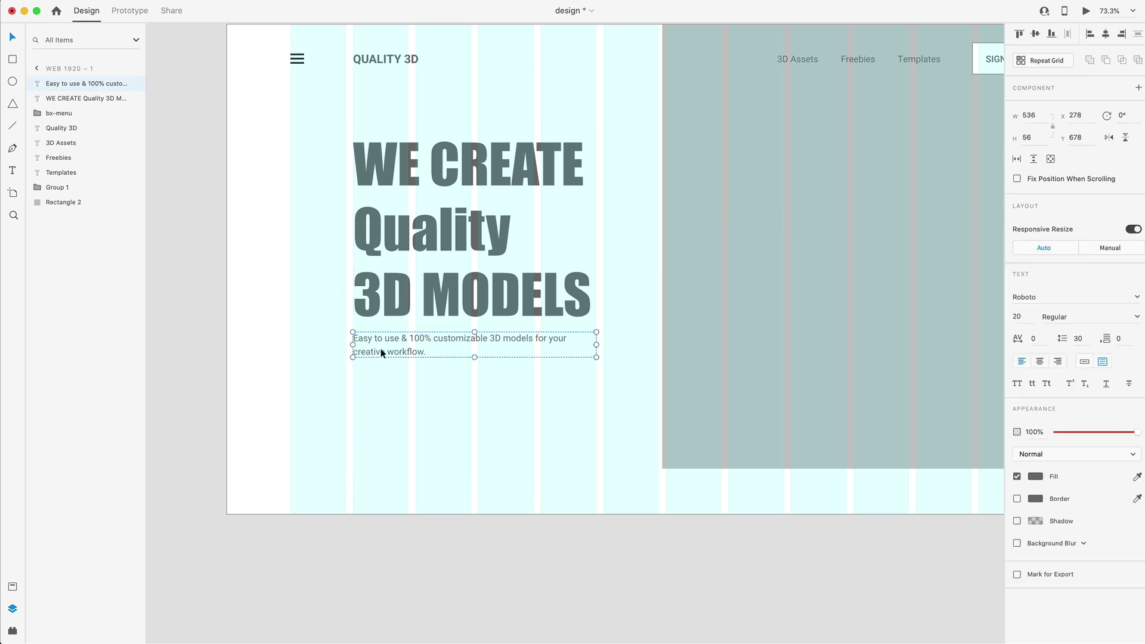
- Copy the SIGN UP button below the body text and edit its label to 'Get access to all our models'
{"action": "left_click", "coordinate": [560, 389]}
{"action": "scroll", "coordinate": [875, 198], "scroll_direction": "right", "scroll_amount": 3}
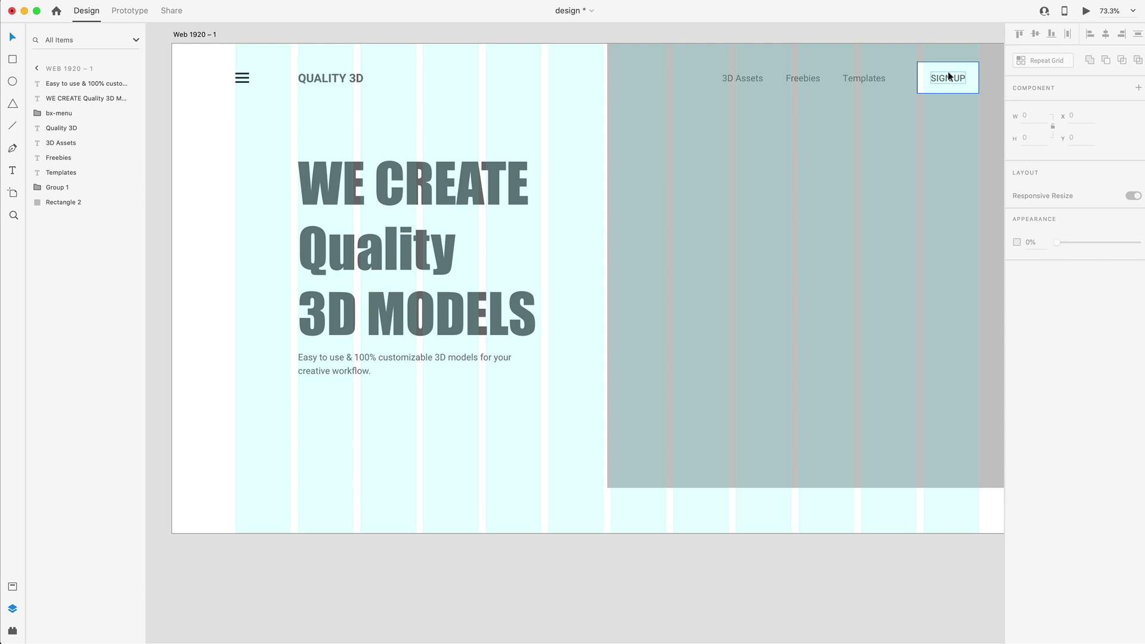
{"action": "left_click_drag", "start_coordinate": [950, 76], "coordinate": [326, 427]}
{"action": "scroll", "coordinate": [352, 468], "scroll_direction": "up", "scroll_amount": 3}
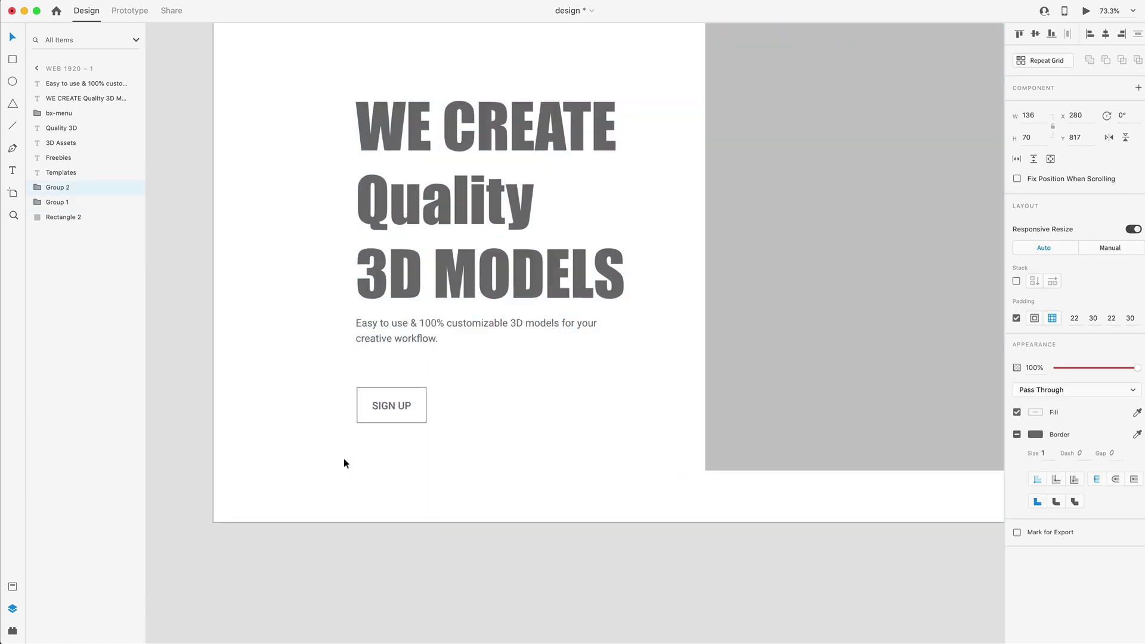
{"action": "scroll", "coordinate": [358, 445], "scroll_direction": "up", "scroll_amount": 3}
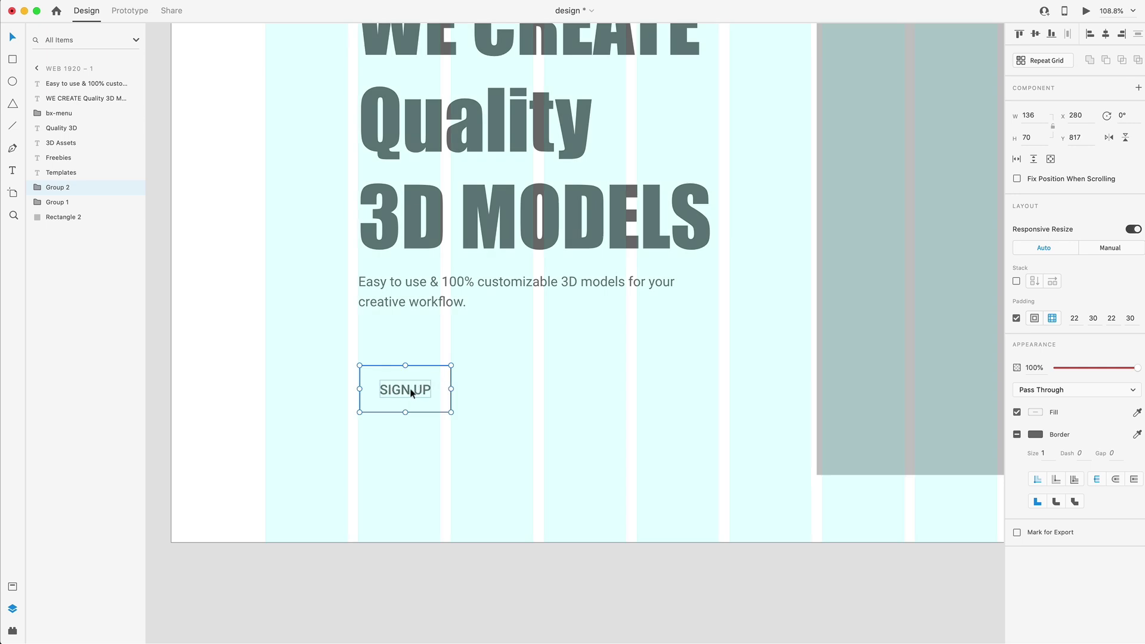
{"action": "double_click", "coordinate": [409, 388]}
{"action": "double_click", "coordinate": [408, 386]}
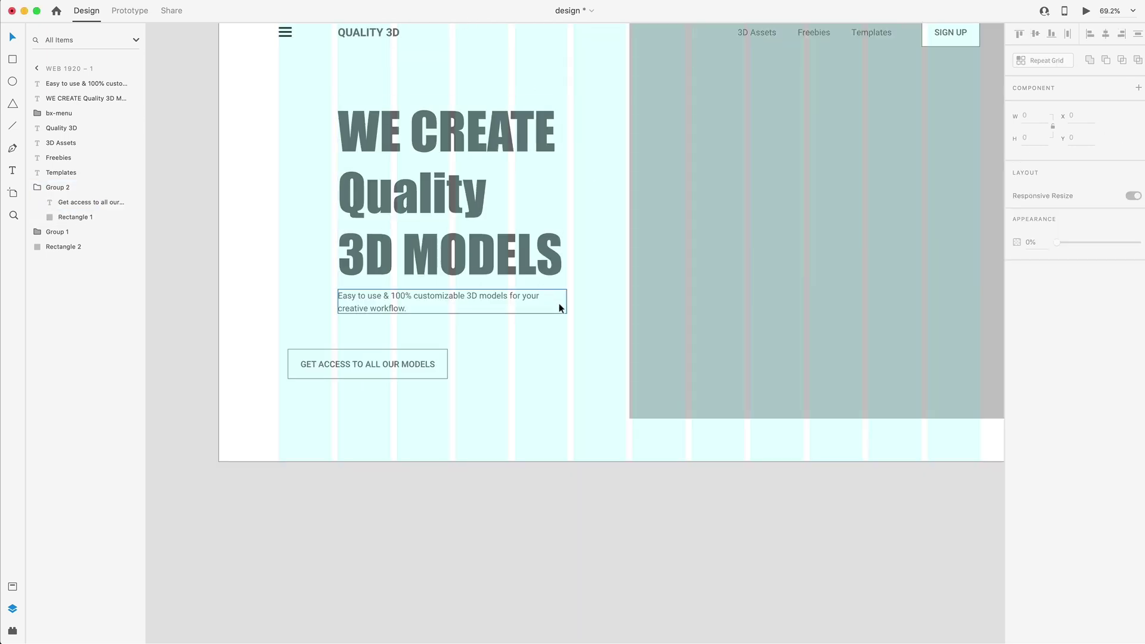
- Align the new button with the text and turn off all-caps on its label
{"action": "scroll", "coordinate": [577, 303], "scroll_direction": "up", "scroll_amount": 2}
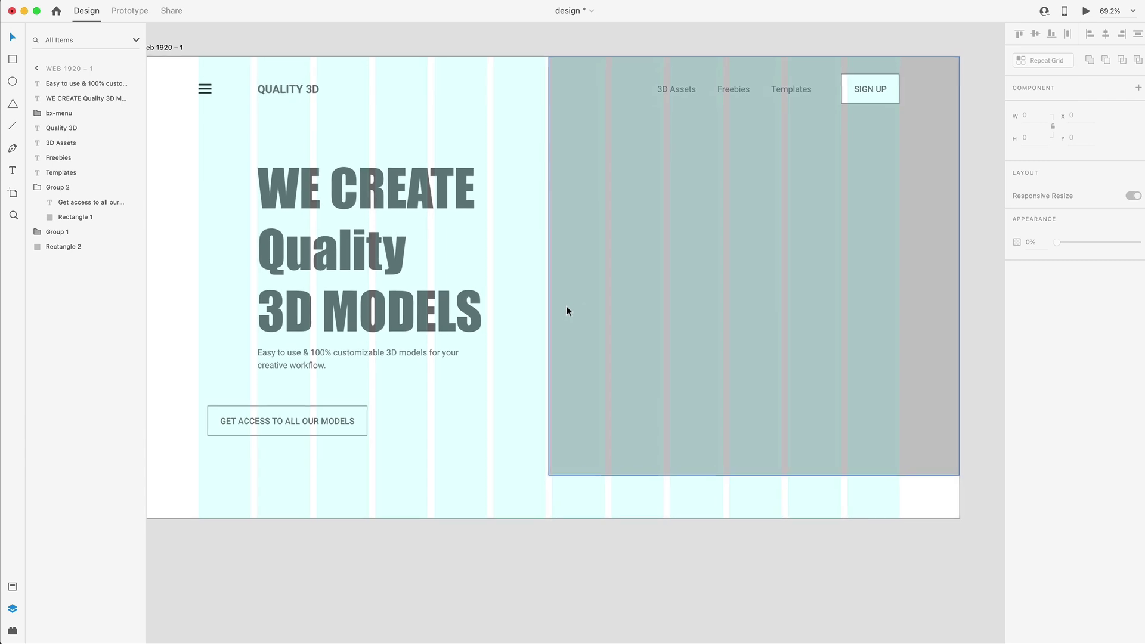
{"action": "scroll", "coordinate": [545, 288], "scroll_direction": "left", "scroll_amount": 1}
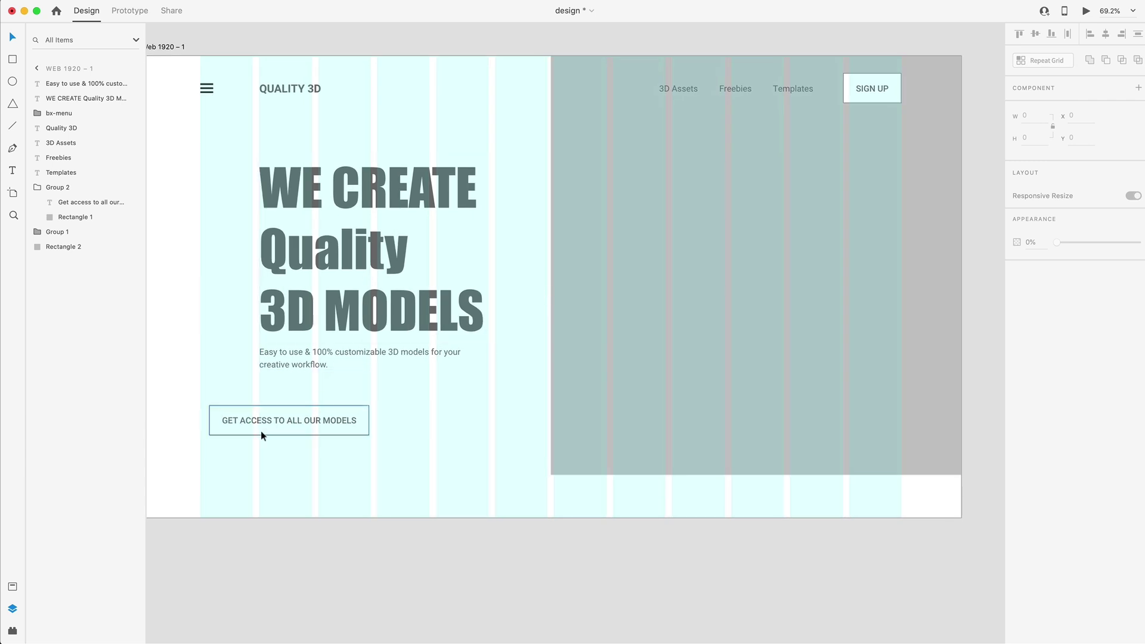
{"action": "left_click_drag", "start_coordinate": [261, 435], "coordinate": [318, 430]}
{"action": "double_click", "coordinate": [333, 421]}
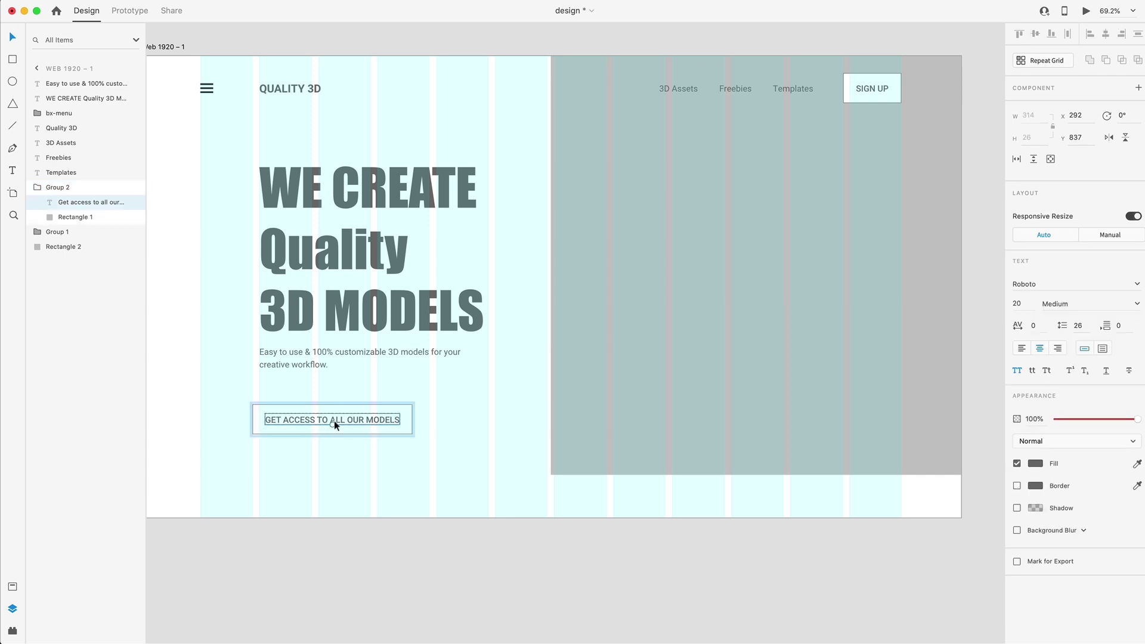
{"action": "left_click", "coordinate": [1018, 370]}
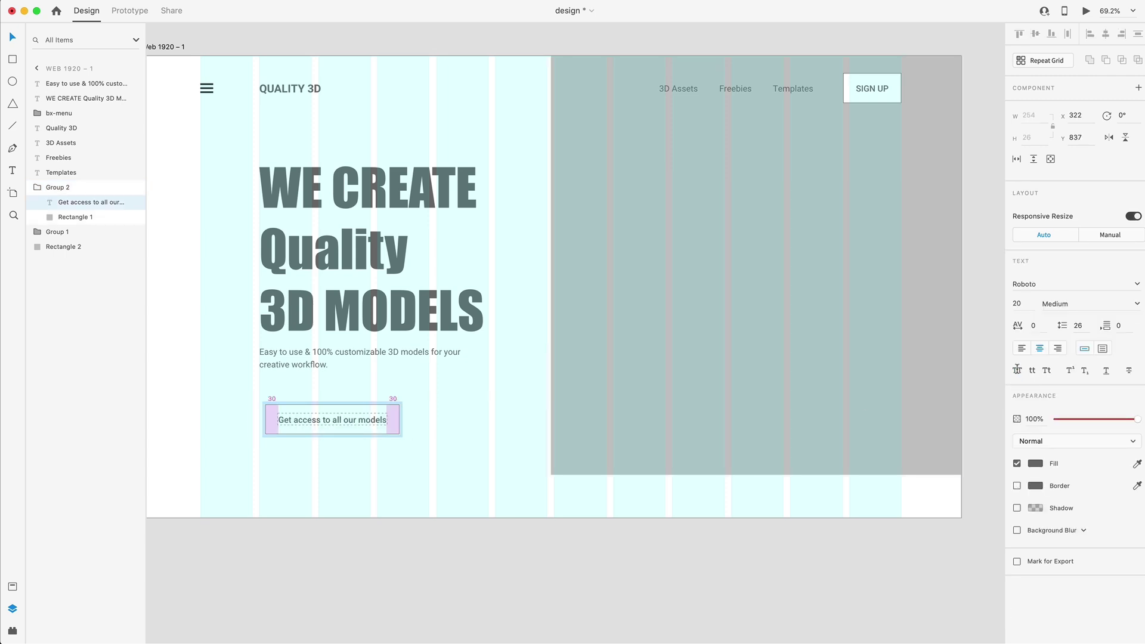
{"action": "left_click", "coordinate": [372, 480]}
- Make the WE CREATE heading fully uppercase
{"action": "left_click", "coordinate": [366, 206]}
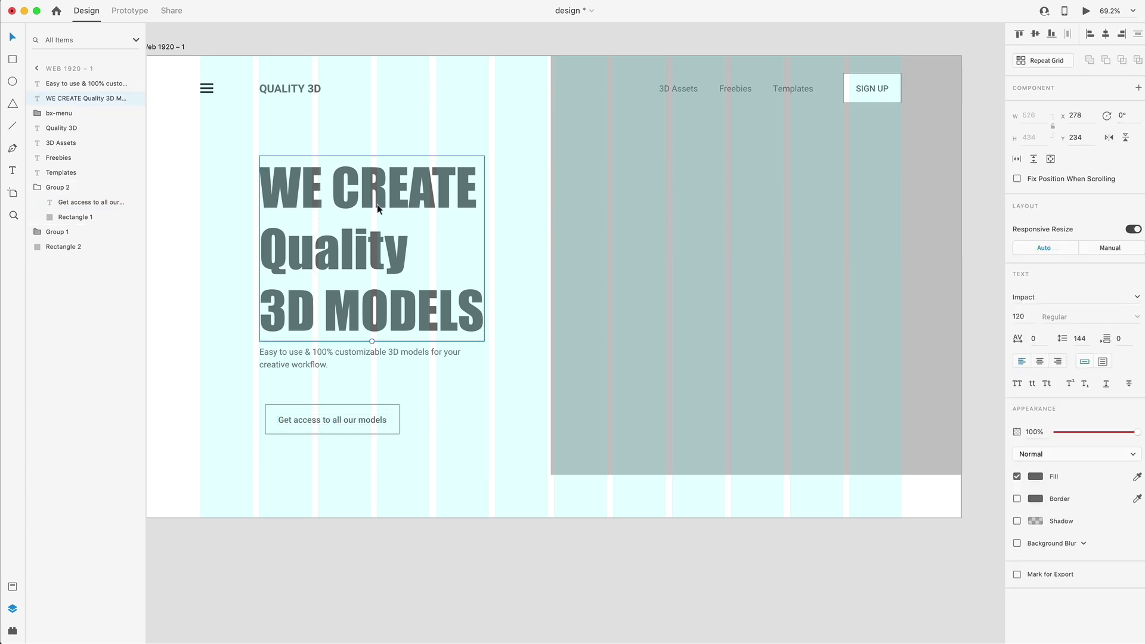
{"action": "left_click", "coordinate": [1016, 385]}
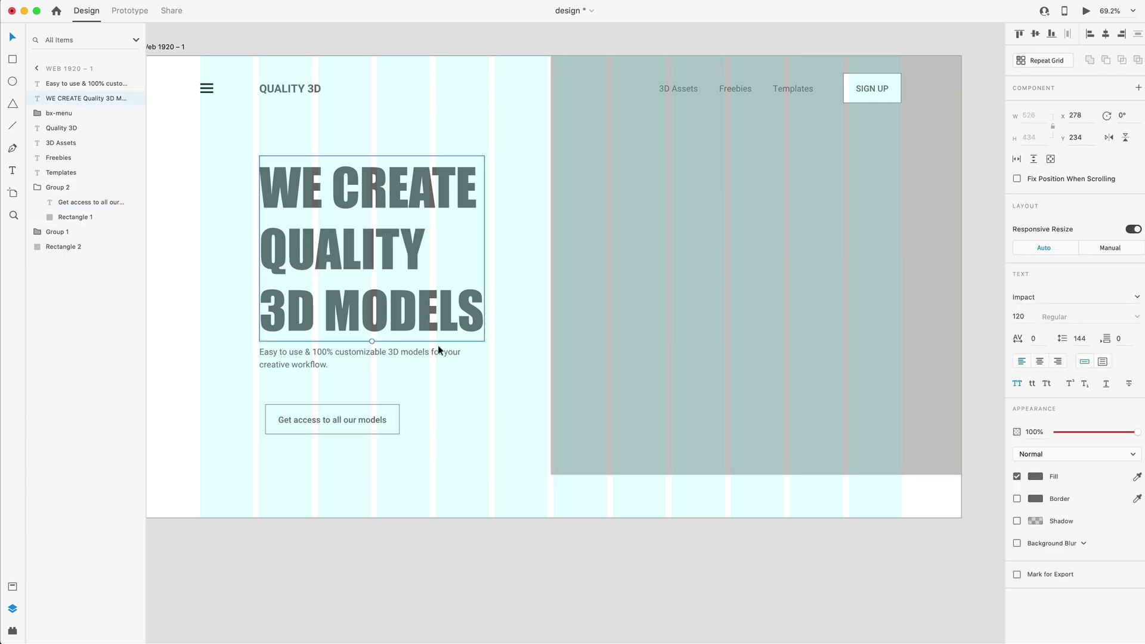
{"action": "left_click", "coordinate": [462, 437]}
{"action": "scroll", "coordinate": [417, 423], "scroll_direction": "left", "scroll_amount": 3}
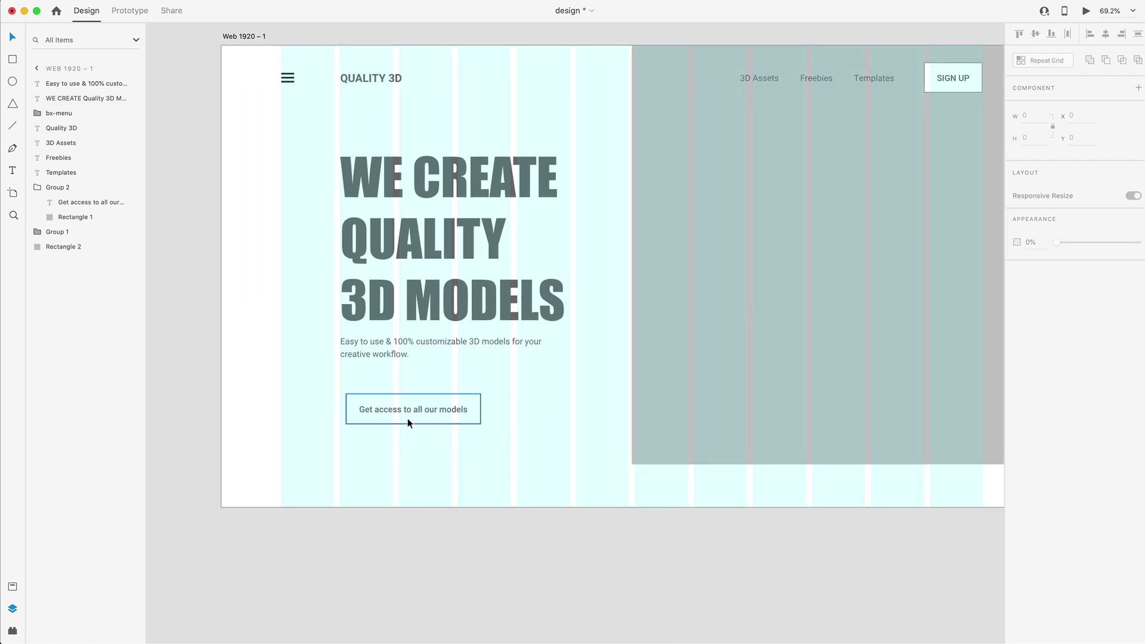
- Nudge the button up and left, ungroup it, and widen its outline rectangle to the right
{"action": "left_click", "coordinate": [407, 418]}
{"action": "scroll", "coordinate": [407, 417], "scroll_direction": "up", "scroll_amount": 5}
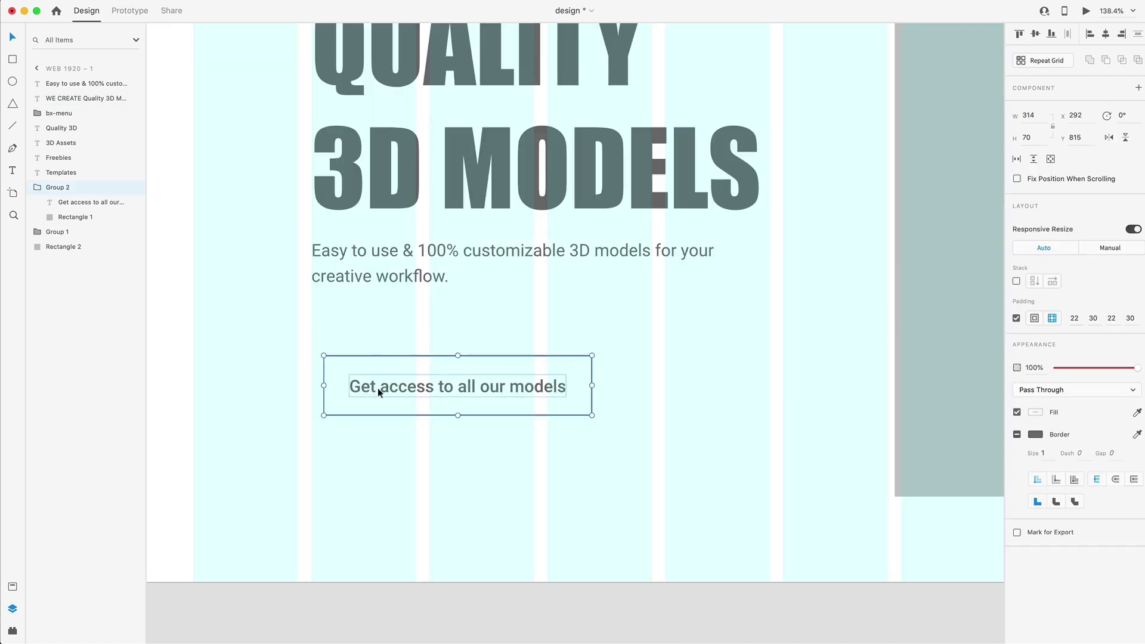
{"action": "left_click_drag", "start_coordinate": [366, 370], "coordinate": [352, 364]}
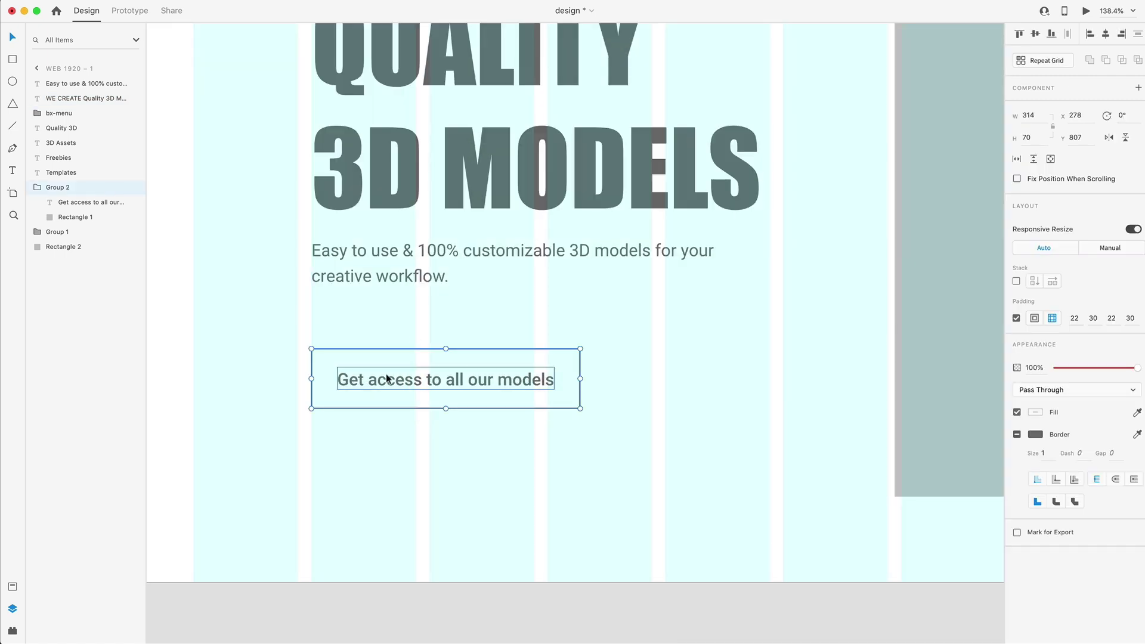
{"action": "key", "text": "super+shift+g"}
{"action": "left_click", "coordinate": [546, 449]}
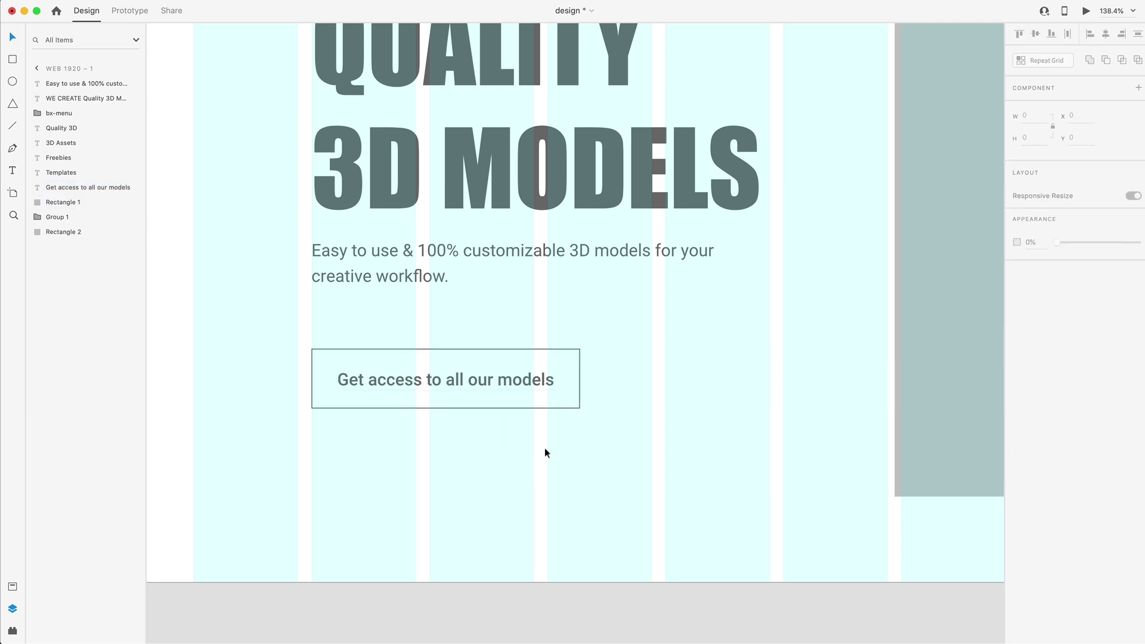
{"action": "left_click", "coordinate": [577, 379]}
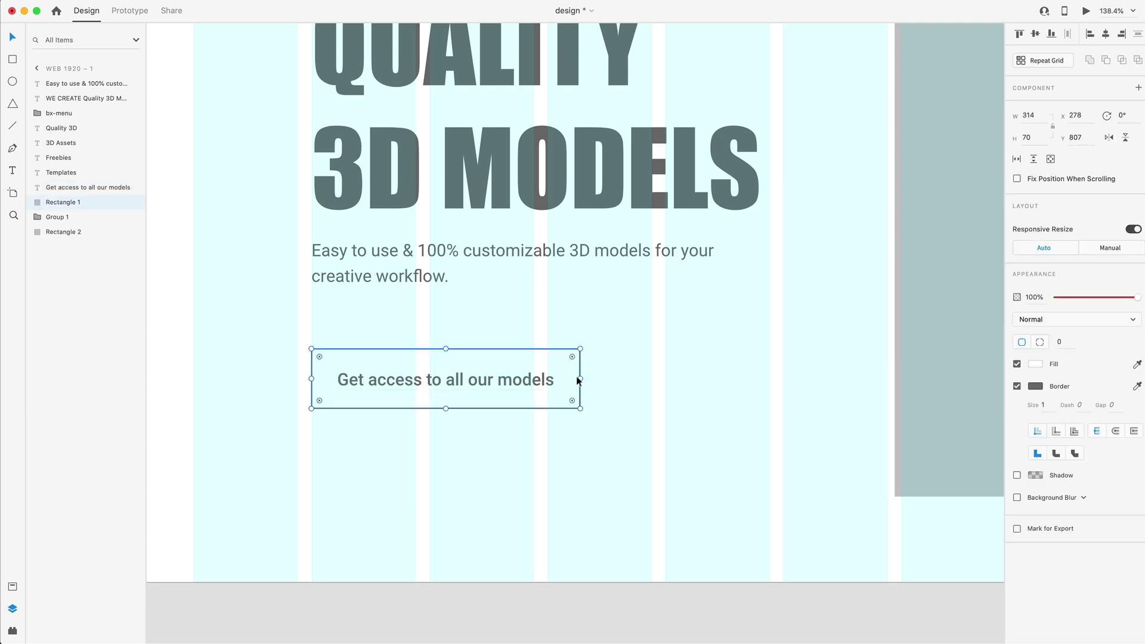
{"action": "left_click_drag", "start_coordinate": [578, 378], "coordinate": [647, 378]}
- Place the Nucleo bx-arrow-back arrow icon inside the button's right side
{"action": "key", "text": "super+shift+space"}
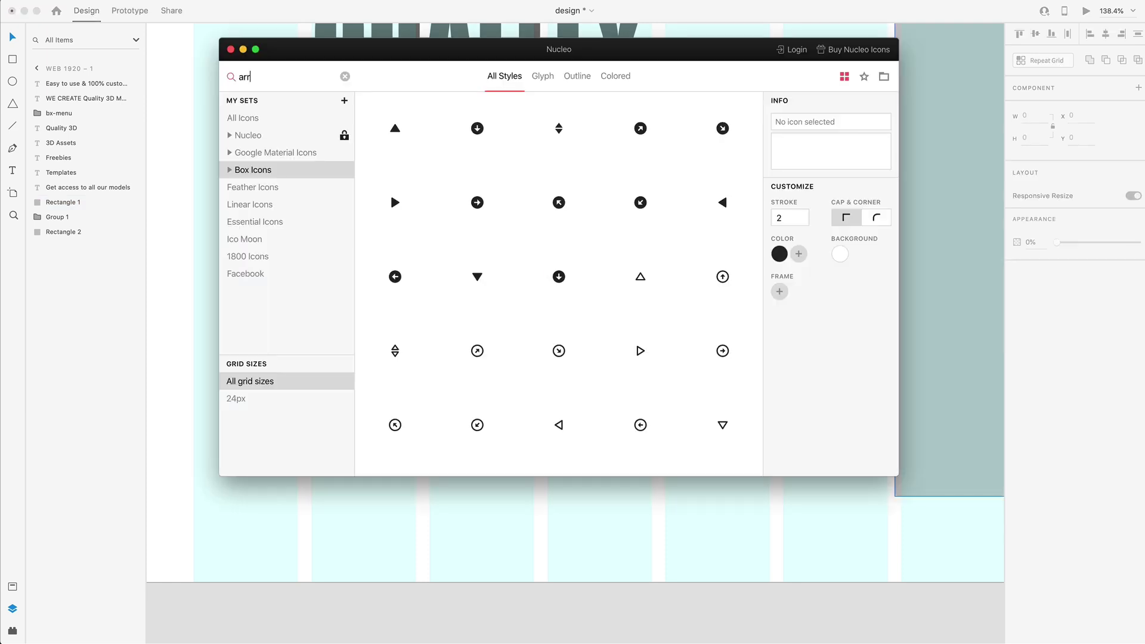
{"action": "scroll", "coordinate": [595, 266], "scroll_direction": "down", "scroll_amount": 2}
{"action": "left_click_drag", "start_coordinate": [477, 435], "coordinate": [699, 534]}
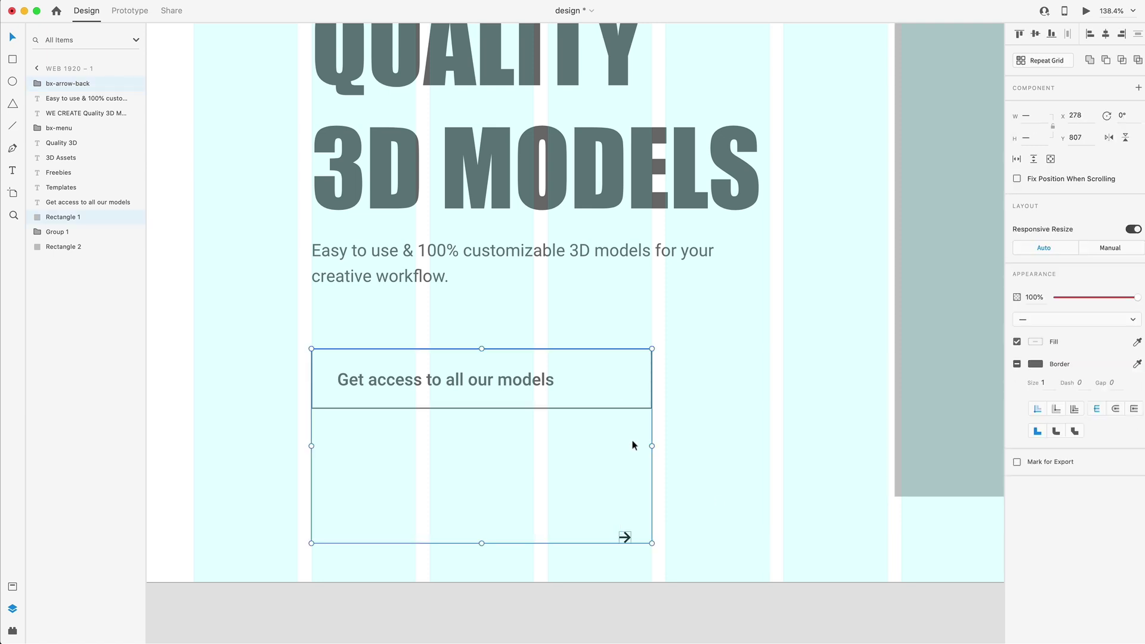
{"action": "left_click_drag", "start_coordinate": [623, 536], "coordinate": [621, 377]}
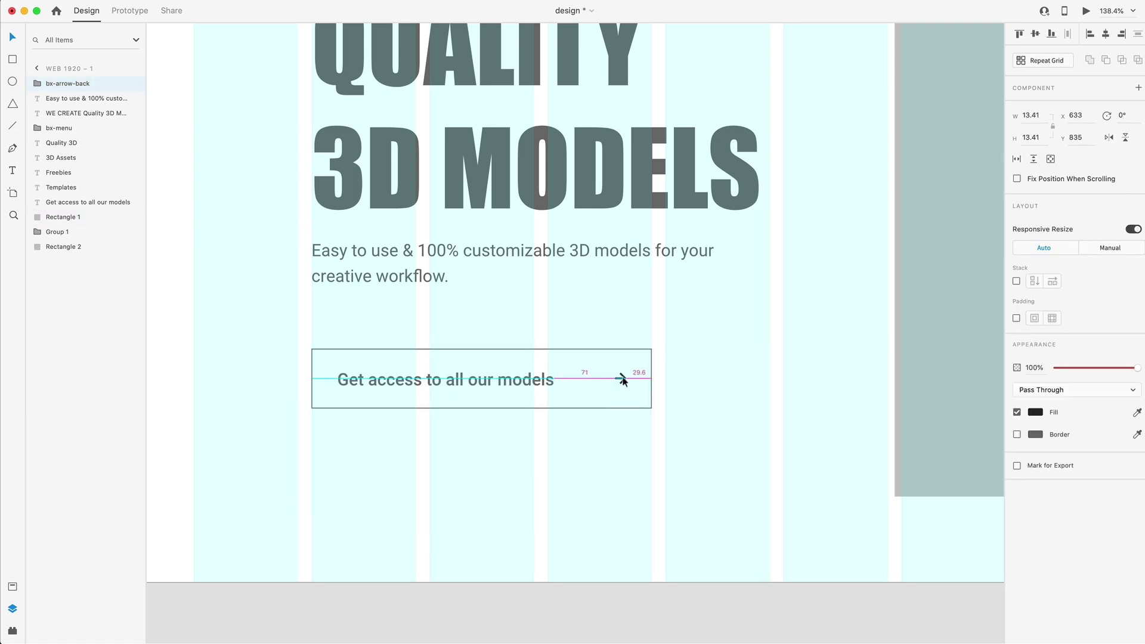
{"action": "scroll", "coordinate": [621, 377], "scroll_direction": "up", "scroll_amount": 10}
- Drag the arrow's two left shaft points leftward, stretching it to 33.37 × 13.41
{"action": "double_click", "coordinate": [623, 372]}
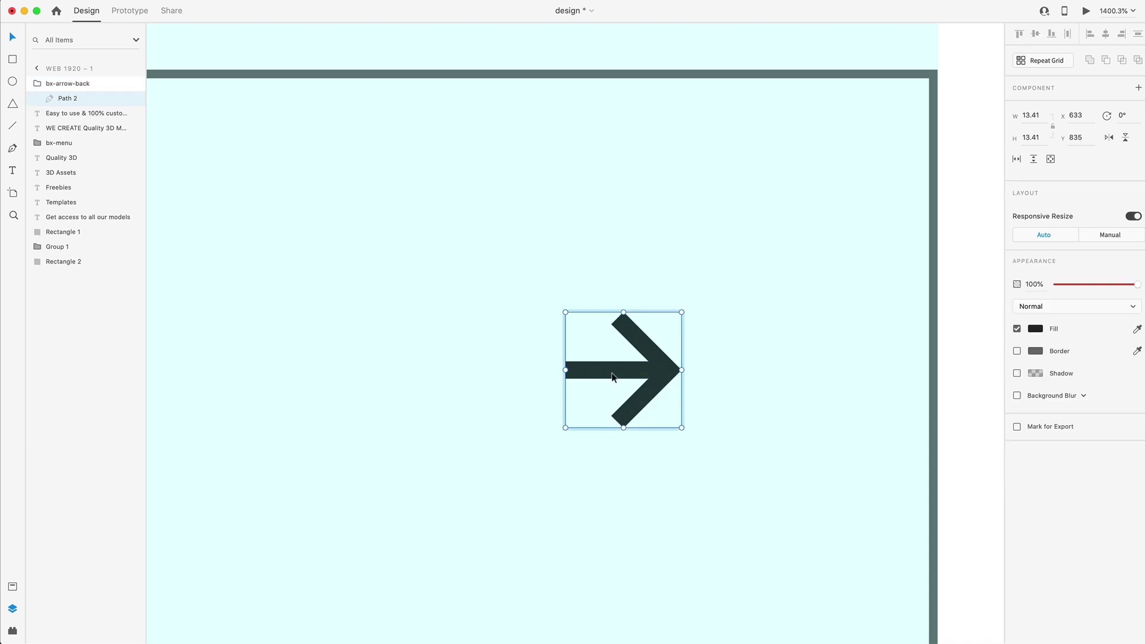
{"action": "double_click", "coordinate": [611, 367]}
{"action": "left_click", "coordinate": [566, 362], "text": "shift"}
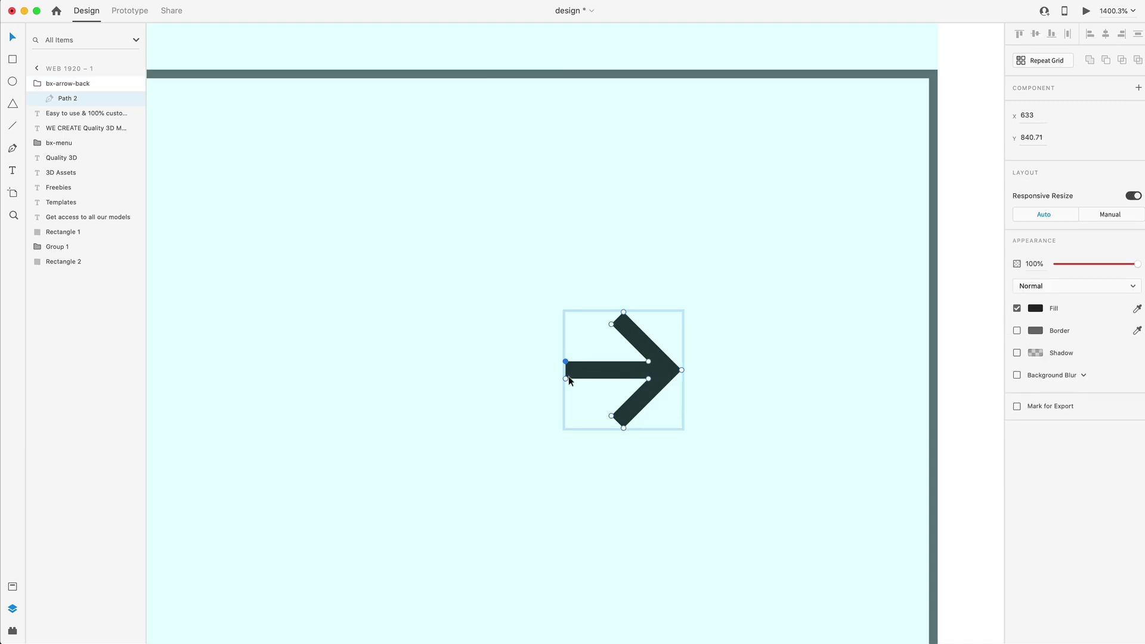
{"action": "left_click", "coordinate": [566, 378], "text": "shift"}
{"action": "left_click_drag", "start_coordinate": [567, 378], "coordinate": [393, 380]}
{"action": "key", "text": "Escape"}
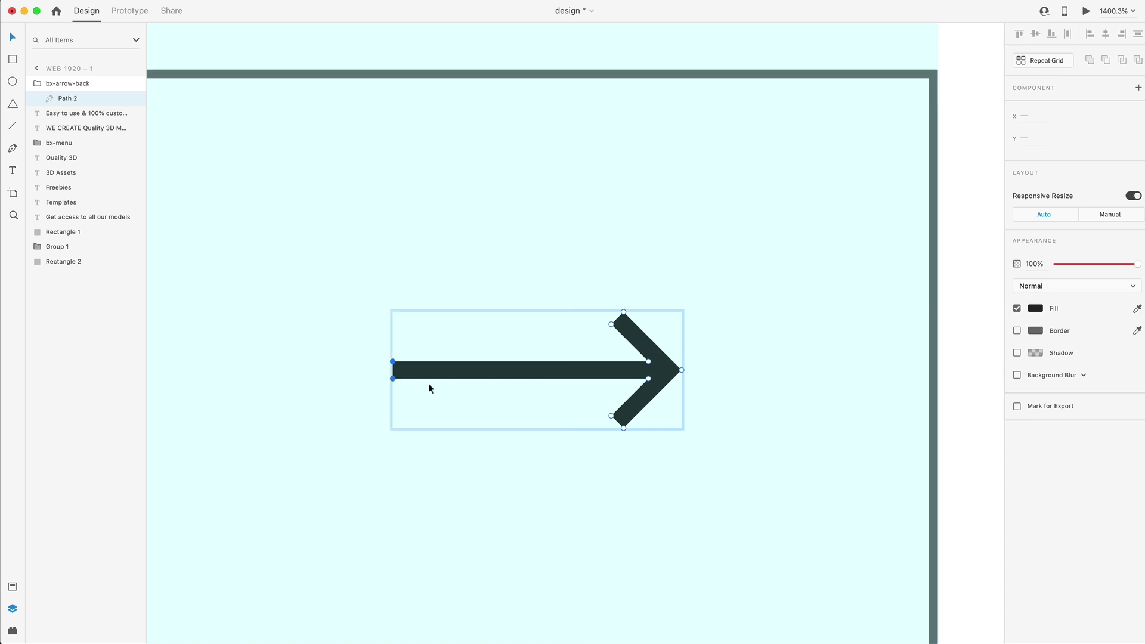
{"action": "scroll", "coordinate": [674, 389], "scroll_direction": "down", "scroll_amount": 5}
{"action": "scroll", "coordinate": [867, 447], "scroll_direction": "down", "scroll_amount": 3}
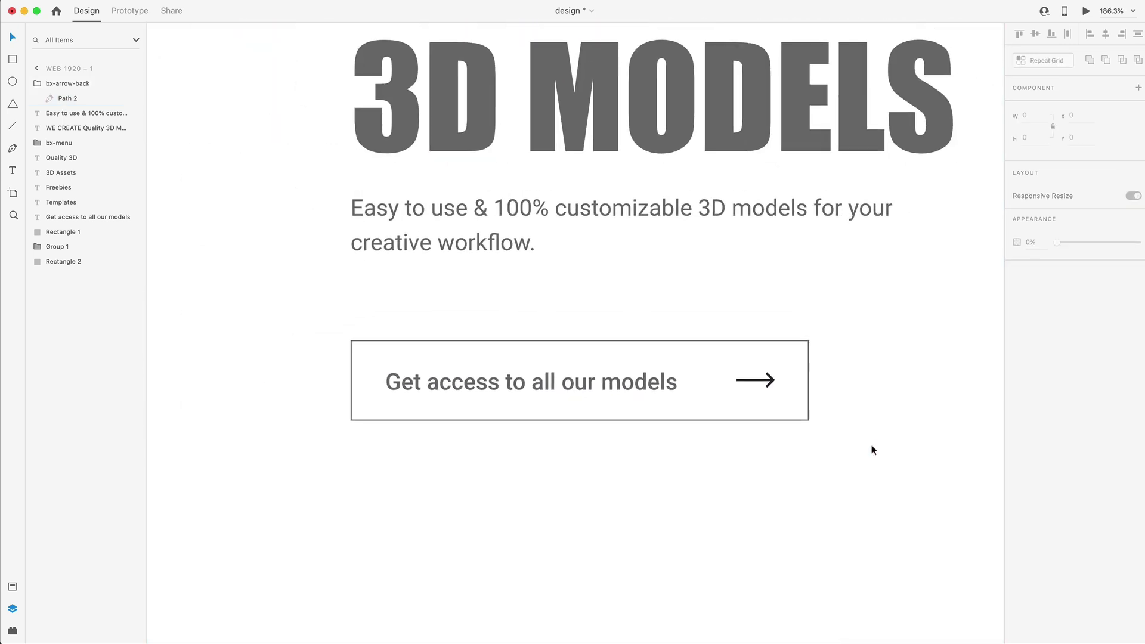
{"action": "scroll", "coordinate": [774, 416], "scroll_direction": "up", "scroll_amount": 4}
- Nudge the arrow slightly to the right within the button
{"action": "left_click", "coordinate": [690, 279]}
{"action": "left_click_drag", "start_coordinate": [689, 279], "coordinate": [692, 278]}
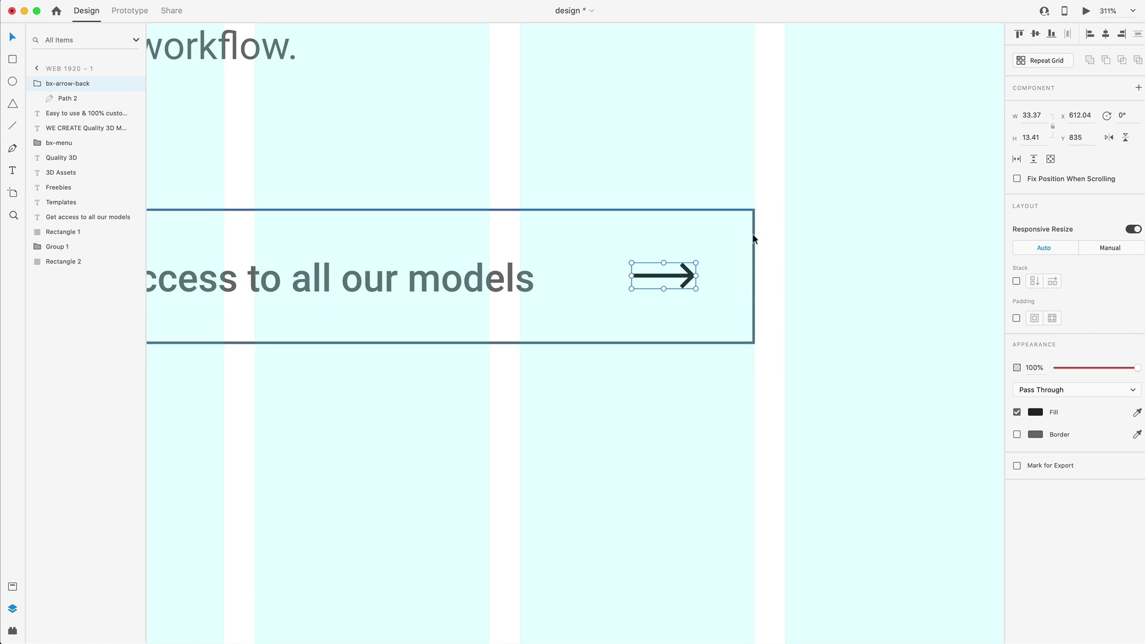
{"action": "scroll", "coordinate": [746, 289], "scroll_direction": "down", "scroll_amount": 3}
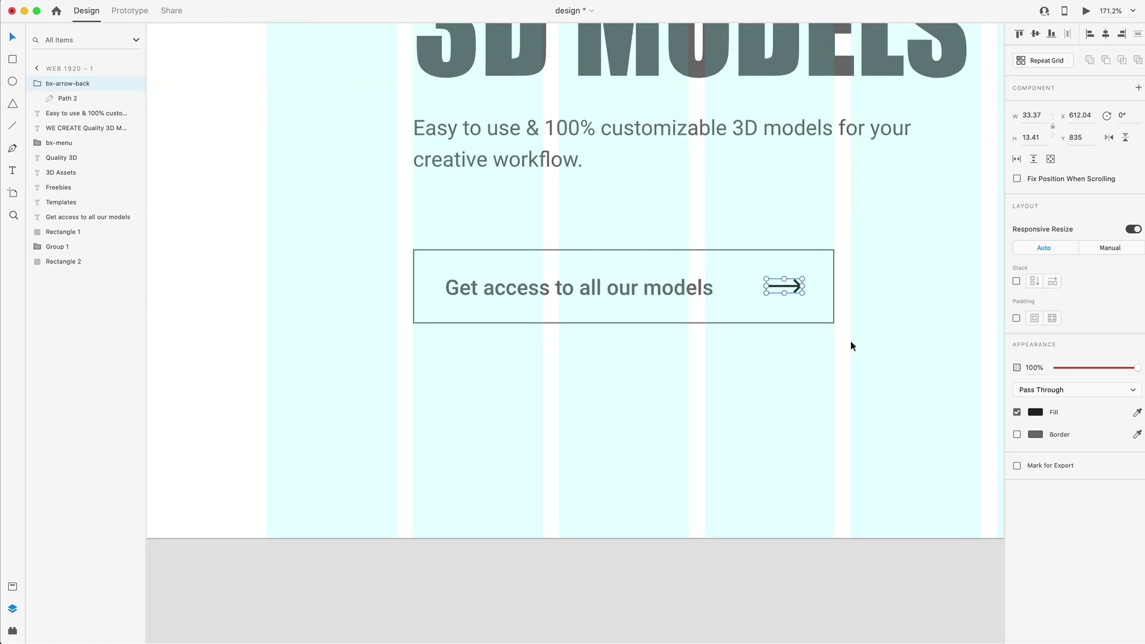
{"action": "left_click_drag", "start_coordinate": [851, 346], "coordinate": [410, 237]}
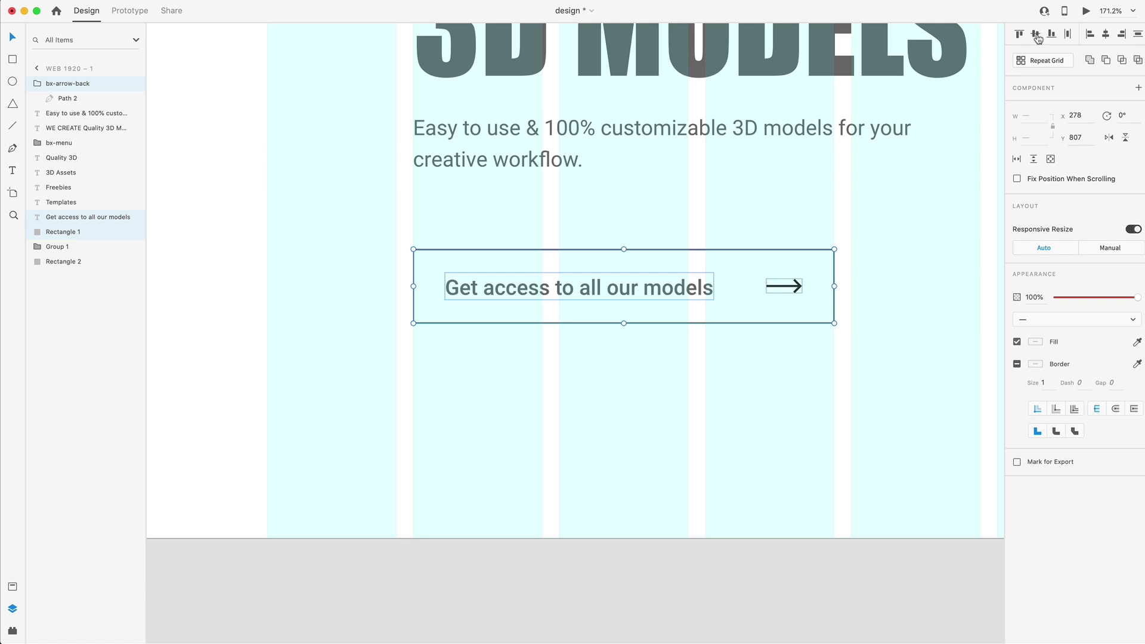
{"action": "left_click", "coordinate": [888, 335]}
{"action": "scroll", "coordinate": [840, 346], "scroll_direction": "down", "scroll_amount": 3}
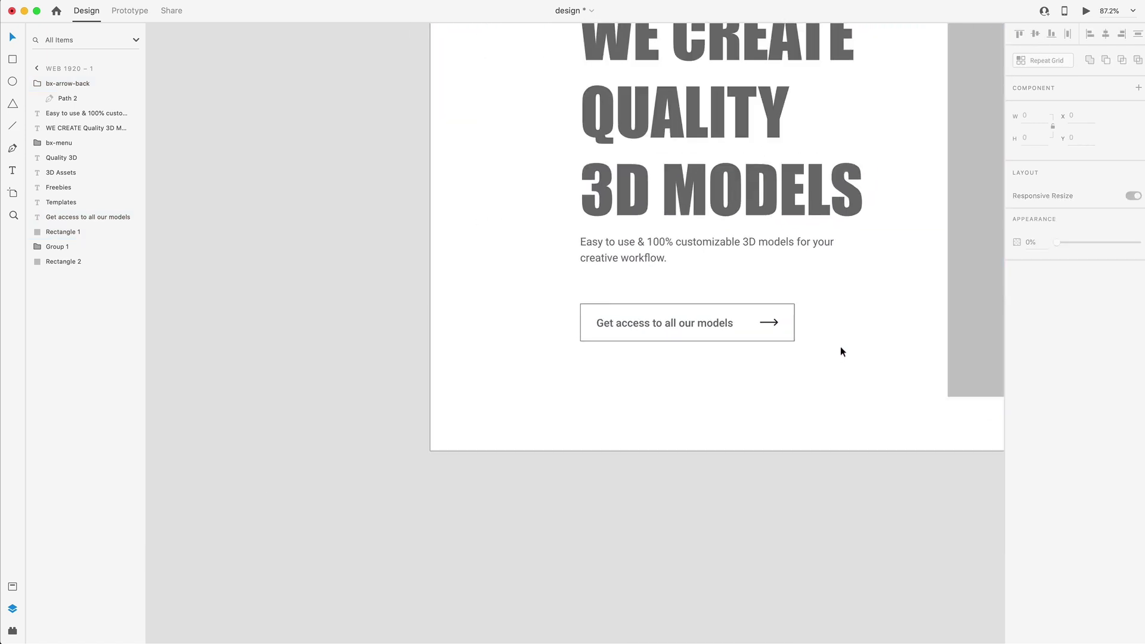
{"action": "scroll", "coordinate": [776, 370], "scroll_direction": "right", "scroll_amount": 3}
{"action": "scroll", "coordinate": [686, 376], "scroll_direction": "down", "scroll_amount": 2}
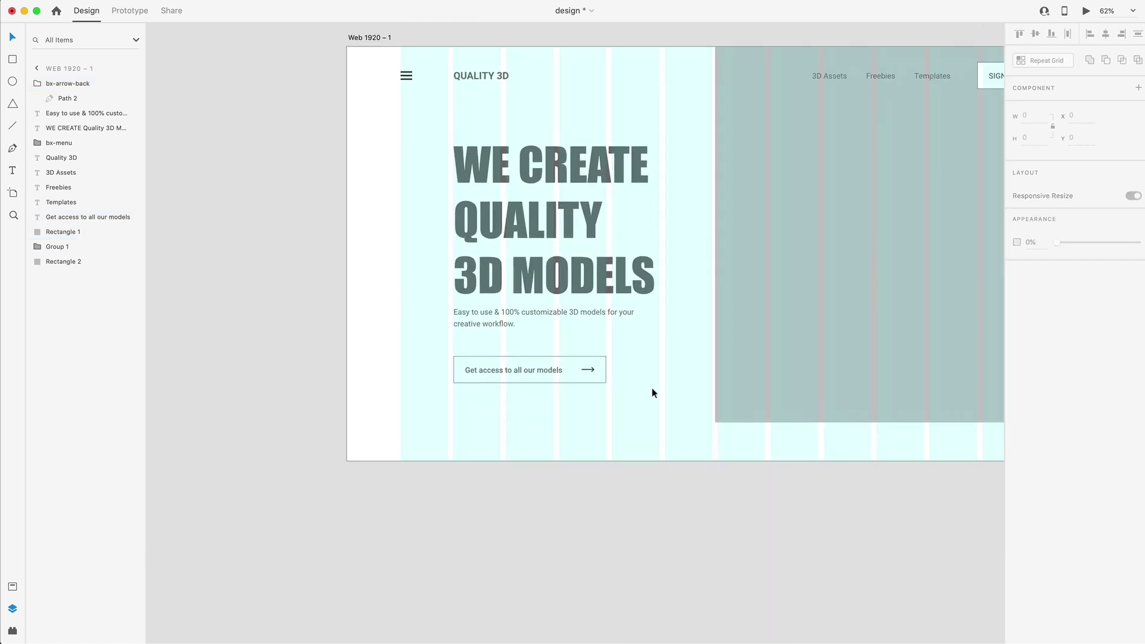
{"action": "scroll", "coordinate": [653, 392], "scroll_direction": "up", "scroll_amount": 5}
- Move the button with its label and arrow up to sit 60 below the subtitle
{"action": "left_click", "coordinate": [522, 225]}
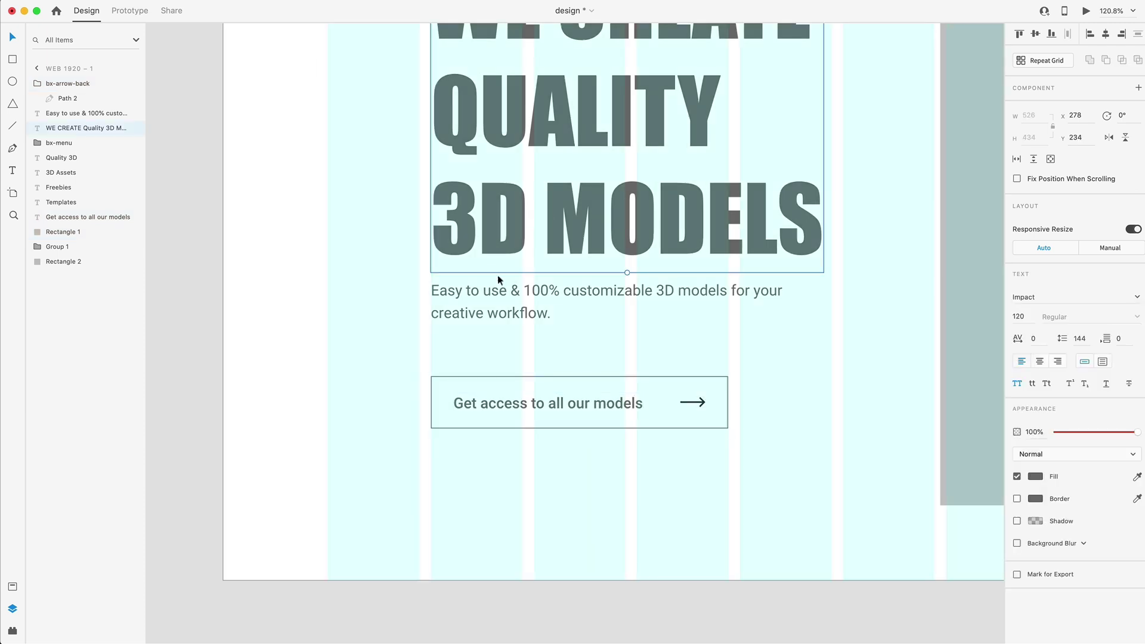
{"action": "key", "text": "Escape"}
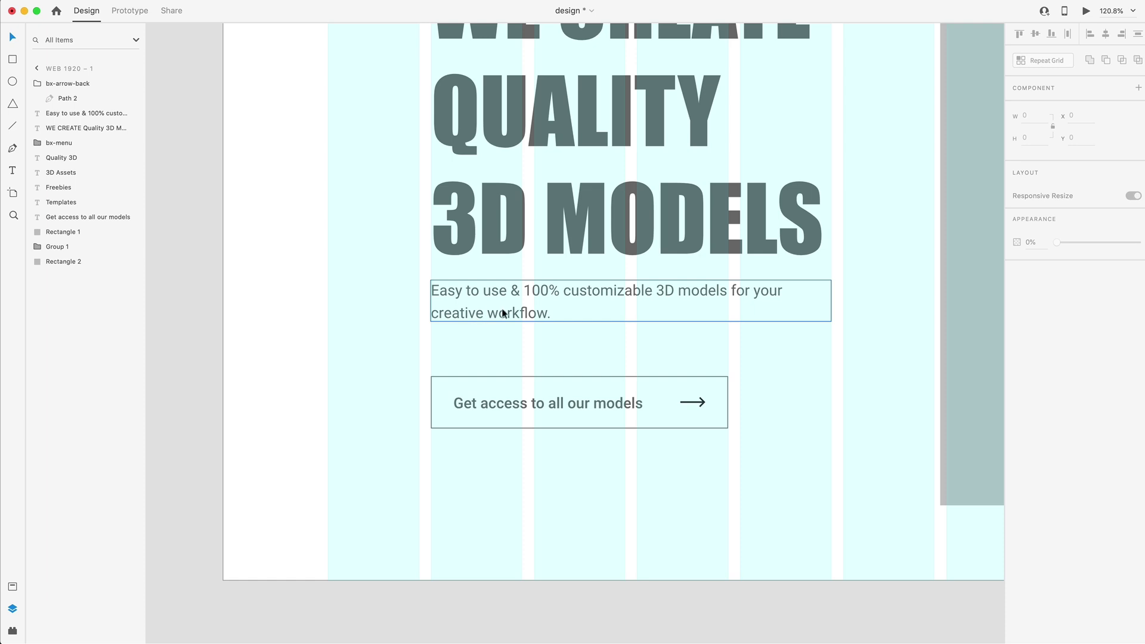
{"action": "left_click_drag", "start_coordinate": [767, 467], "coordinate": [524, 374]}
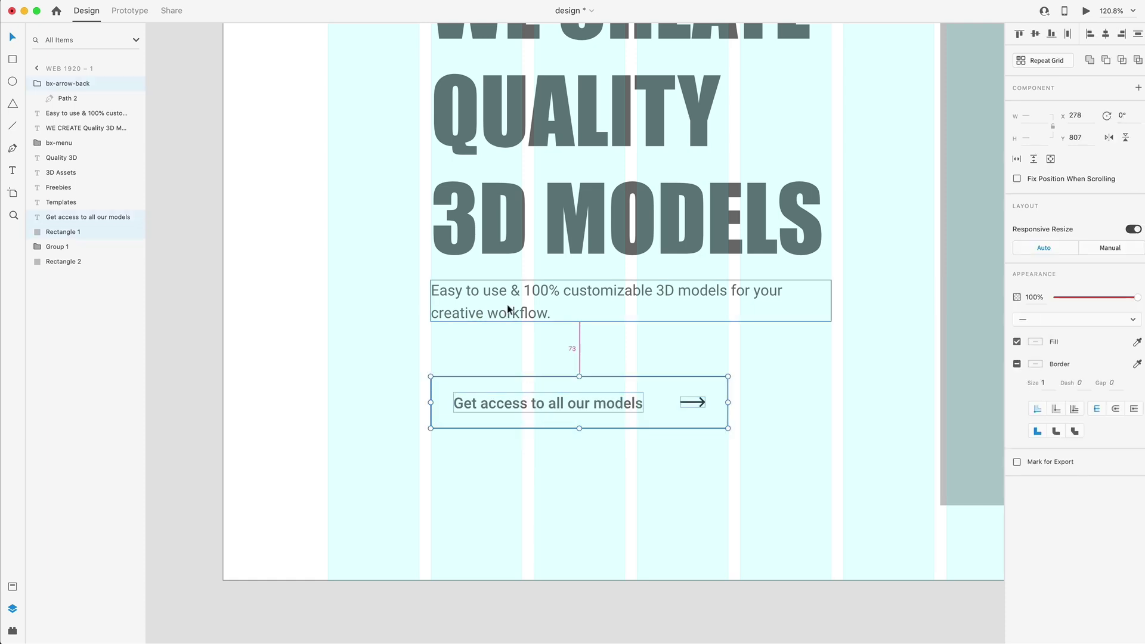
{"action": "key", "text": "Up"}
{"action": "key", "text": "Up"}
{"action": "key", "text": "Up"}
{"action": "key", "text": "shift+Up"}
{"action": "key", "text": "shift+Up"}
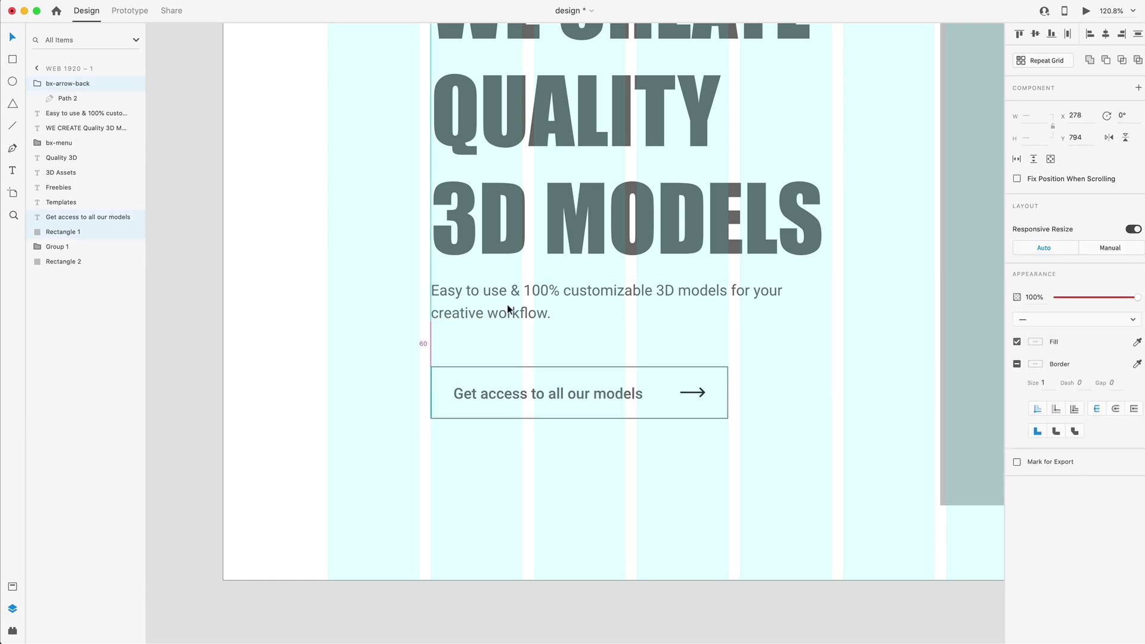
{"action": "left_click", "coordinate": [756, 522]}
- Move the headline, subtitle and button up a few pixels together to y 230
{"action": "scroll", "coordinate": [742, 499], "scroll_direction": "down", "scroll_amount": 5}
{"action": "scroll", "coordinate": [736, 499], "scroll_direction": "up", "scroll_amount": 2}
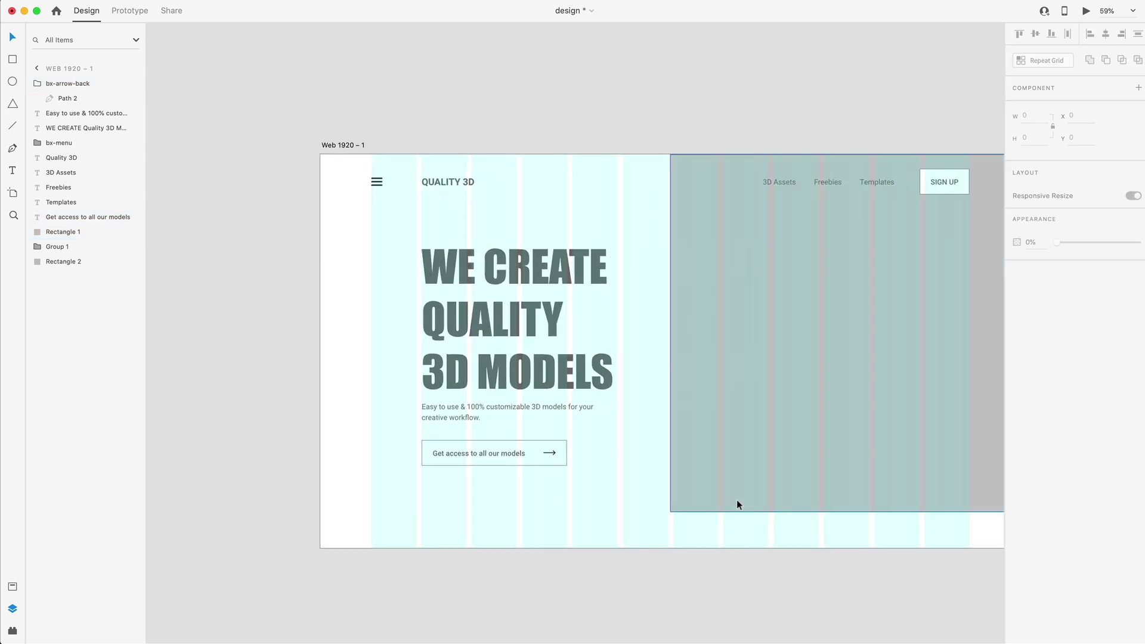
{"action": "left_click_drag", "start_coordinate": [586, 499], "coordinate": [333, 248]}
{"action": "mouse_move", "coordinate": [438, 312]}
{"action": "left_mouse_down"}
{"action": "mouse_move", "coordinate": [437, 299]}
{"action": "mouse_move", "coordinate": [438, 310]}
{"action": "left_mouse_up"}
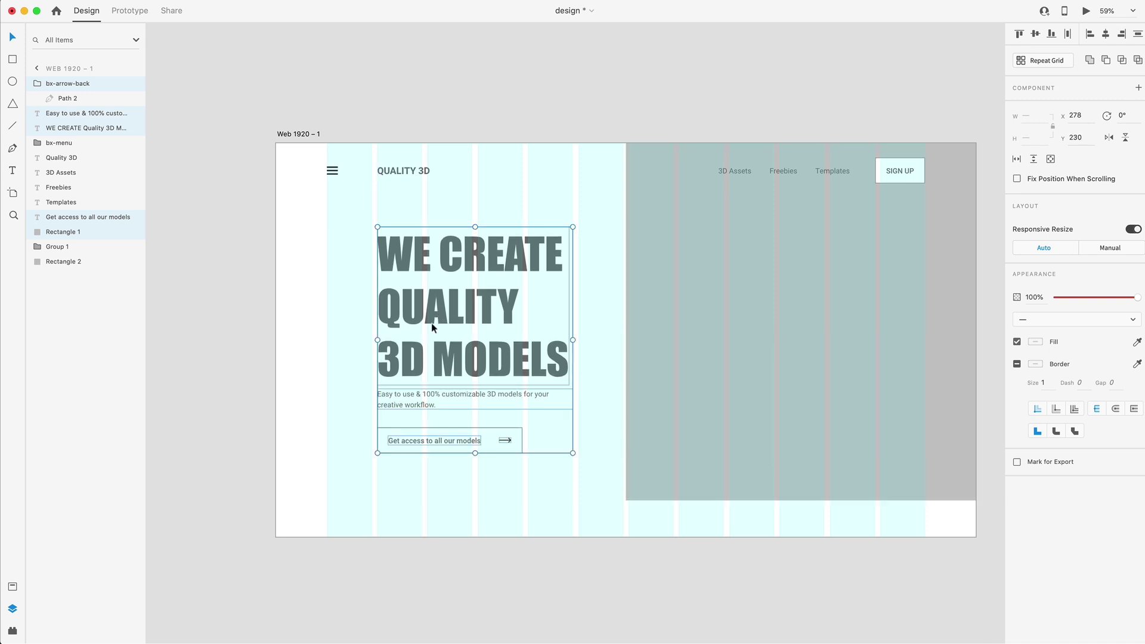
{"action": "left_click", "coordinate": [610, 370]}
{"action": "scroll", "coordinate": [611, 371], "scroll_direction": "down", "scroll_amount": 3}
{"action": "scroll", "coordinate": [577, 394], "scroll_direction": "right", "scroll_amount": 5}
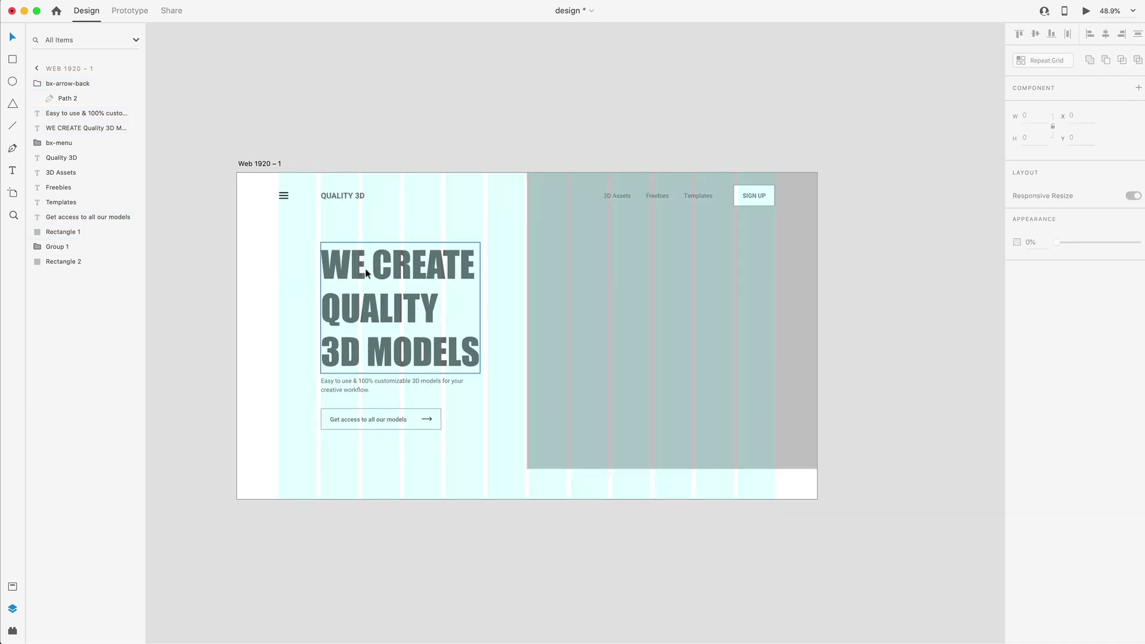
{"action": "scroll", "coordinate": [597, 477], "scroll_direction": "up", "scroll_amount": 1}
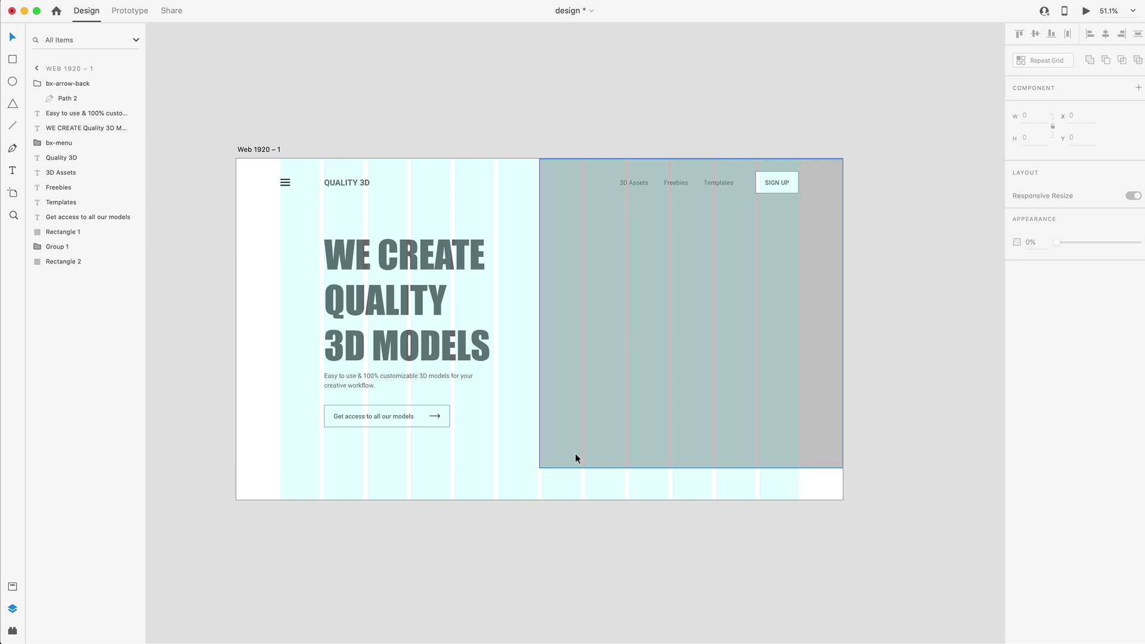
{"action": "scroll", "coordinate": [516, 462], "scroll_direction": "left", "scroll_amount": 2}
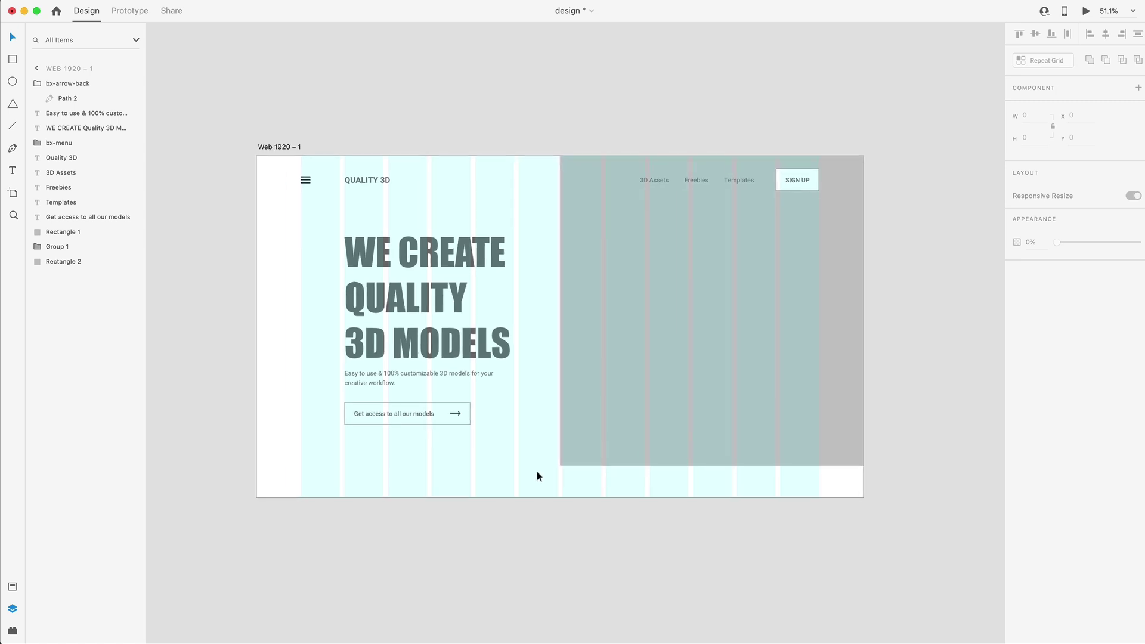
- Turn off the layout grid on the Web 1920 – 1 artboard and save the document
{"action": "left_click", "coordinate": [274, 158]}
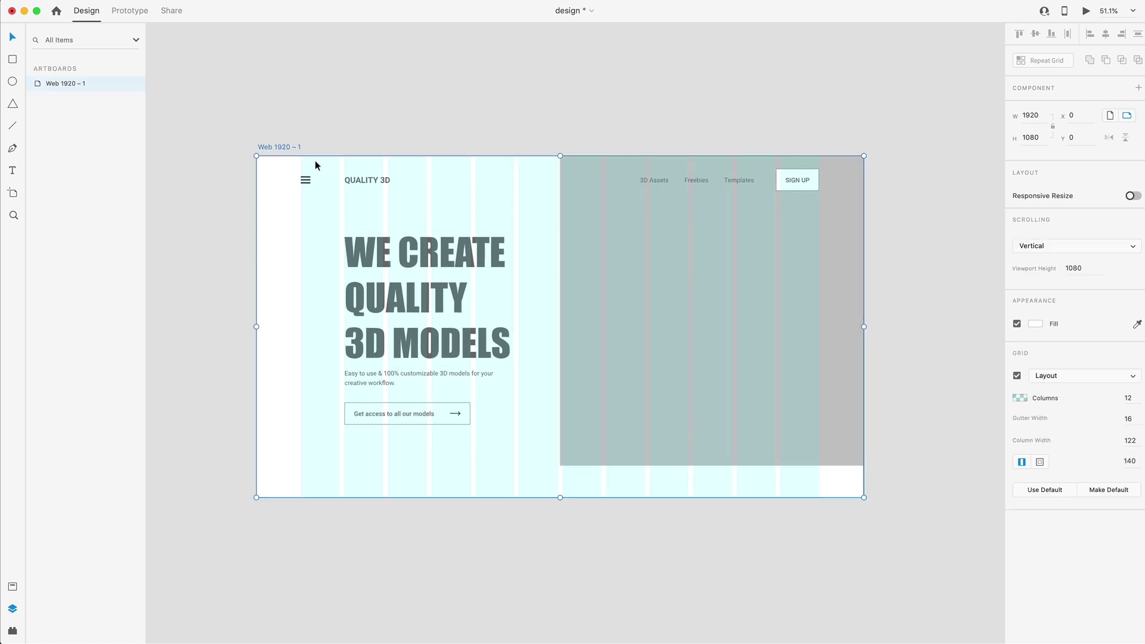
{"action": "left_click", "coordinate": [1016, 376]}
{"action": "left_click", "coordinate": [934, 380]}
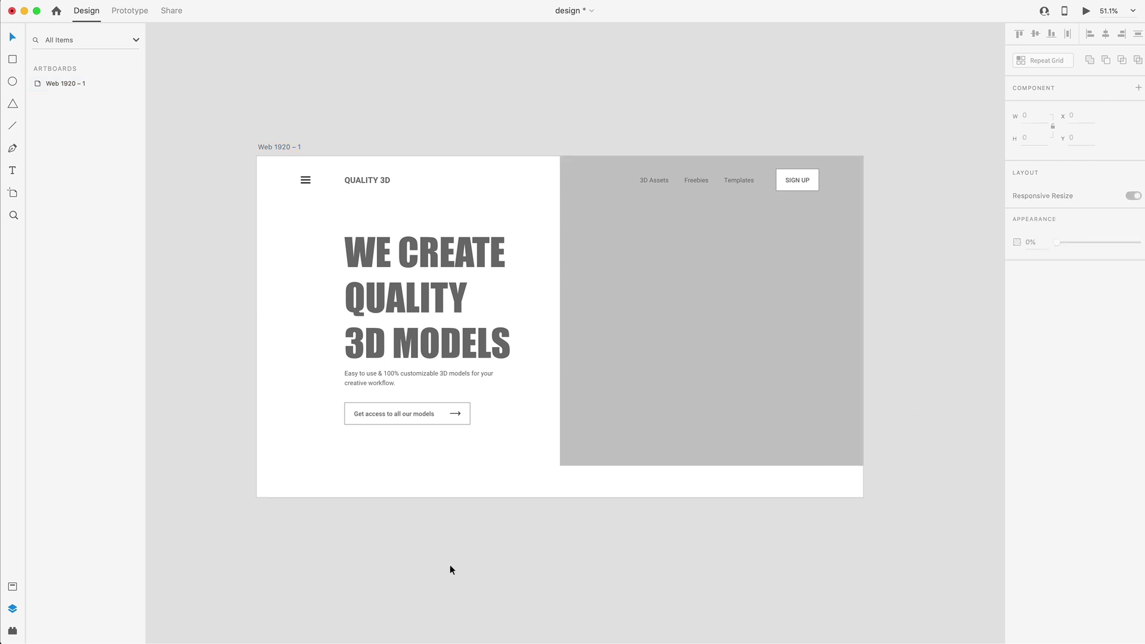
{"action": "key", "text": "super+s"}
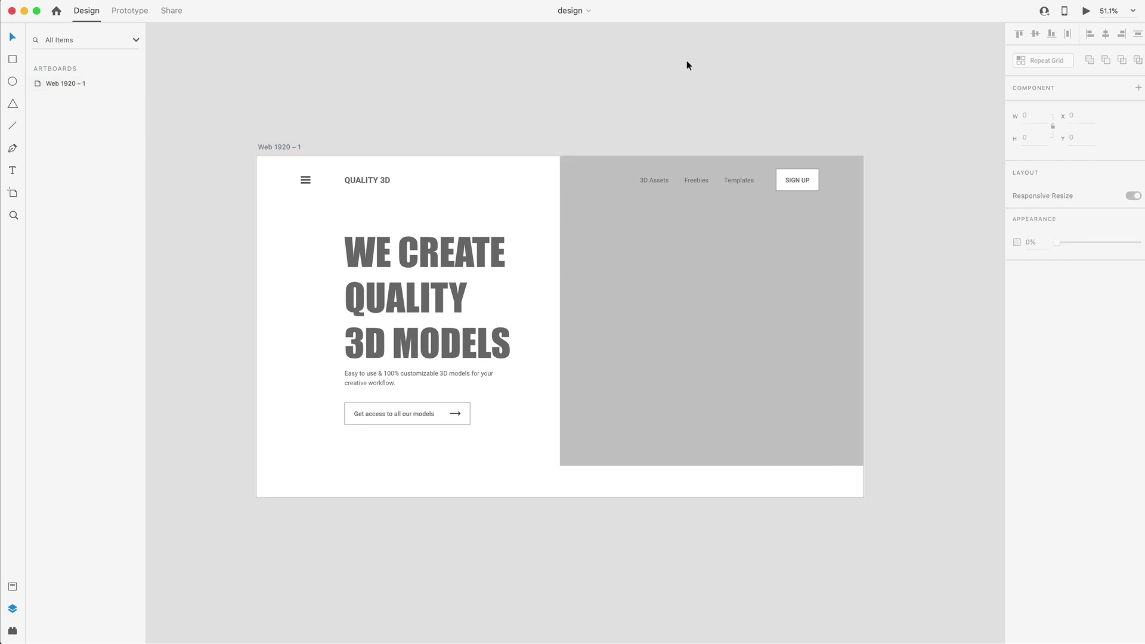